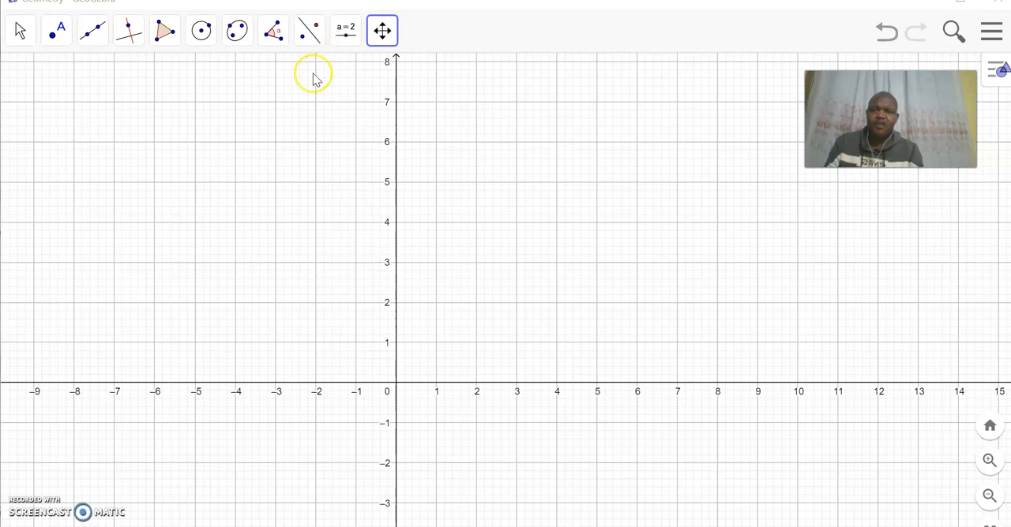
# Insert the picture EAGLES from the ANIMALS PICTURES folder into the drawing area
pyautogui.click(345, 34)
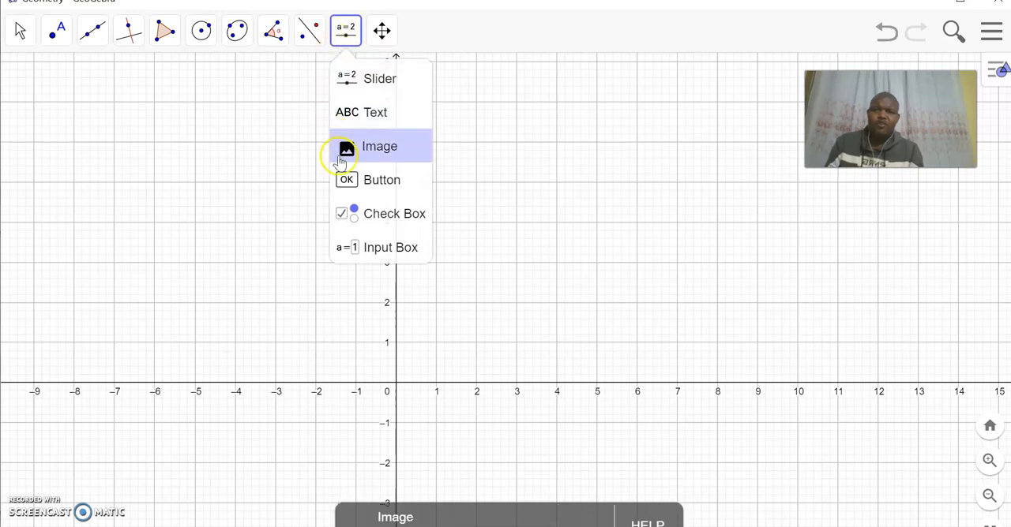
pyautogui.click(379, 148)
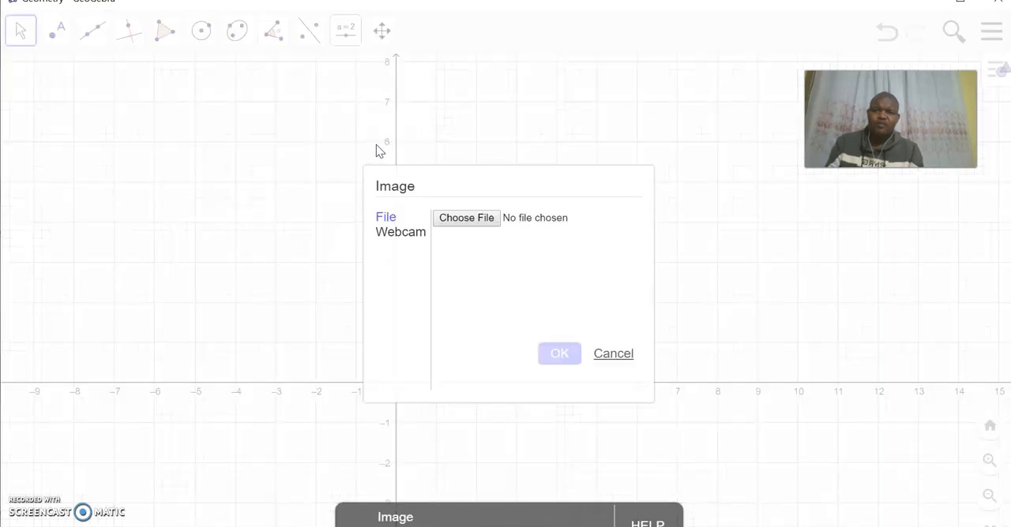
pyautogui.click(454, 223)
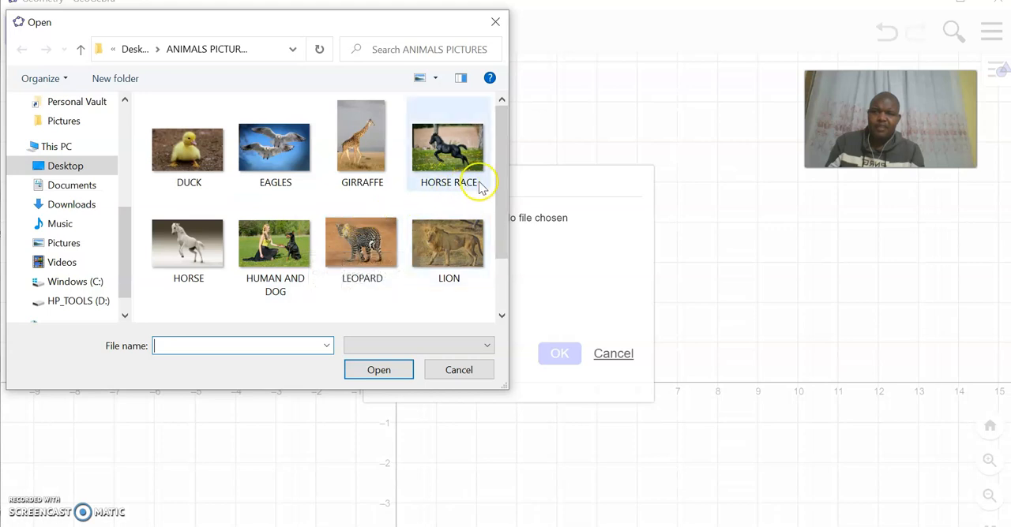
pyautogui.moveTo(504, 173)
pyautogui.mouseDown()
pyautogui.moveTo(488, 240)
pyautogui.moveTo(510, 166)
pyautogui.mouseUp()
pyautogui.click(274, 148)
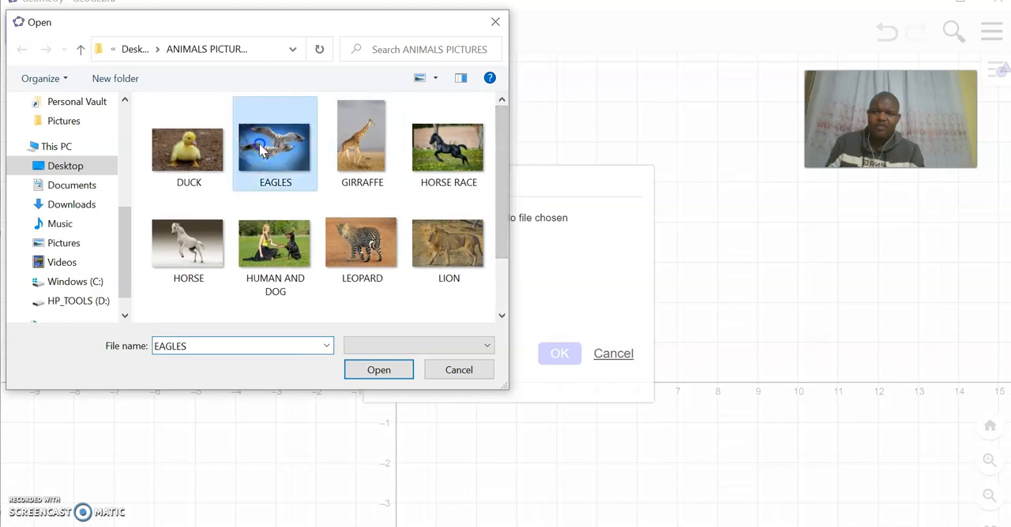
pyautogui.click(378, 371)
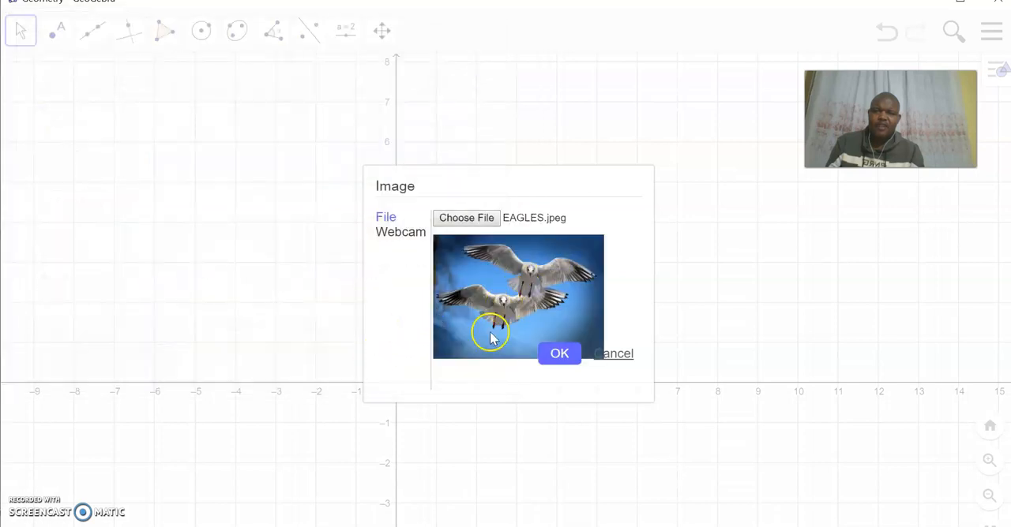
pyautogui.click(560, 354)
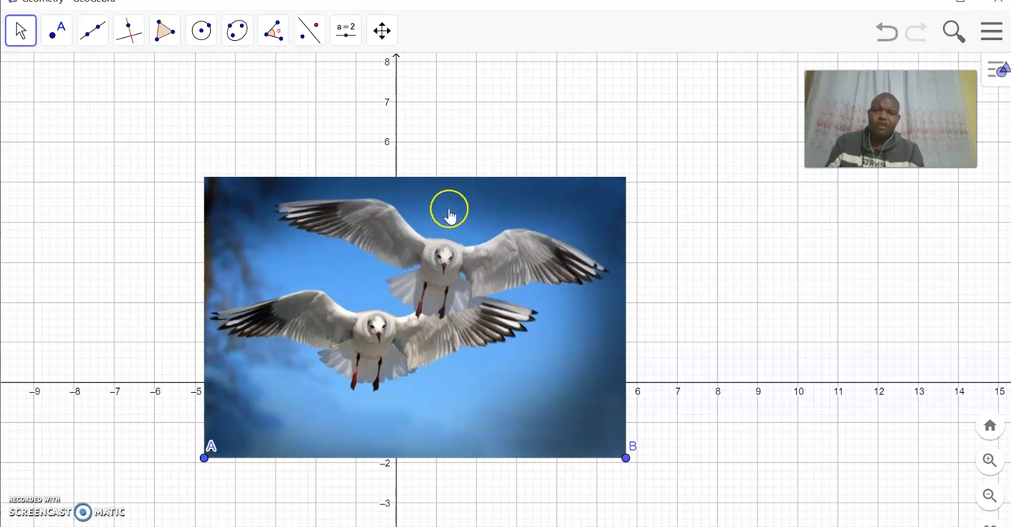
# In the eagle picture's position settings, set Corner 1 to corner[1]
pyautogui.rightClick(490, 212)
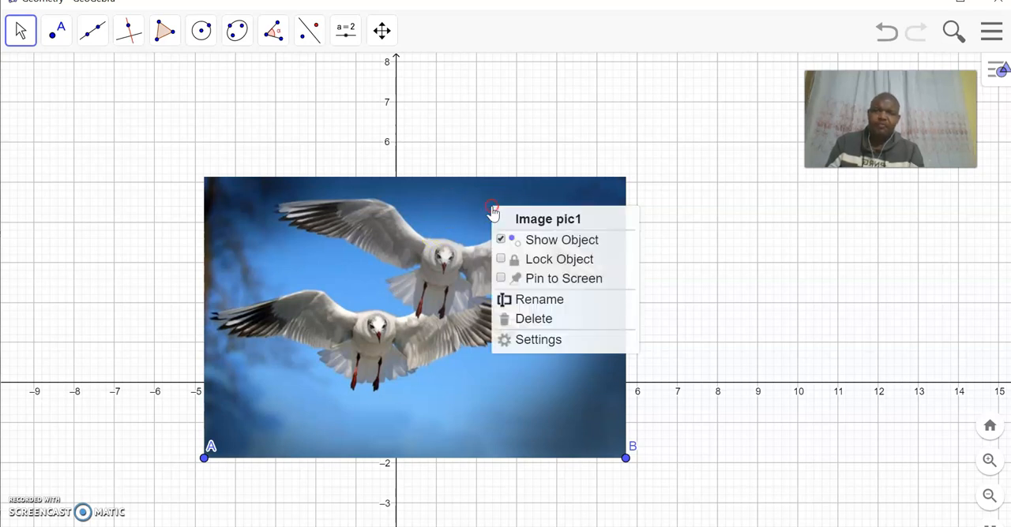
pyautogui.click(542, 341)
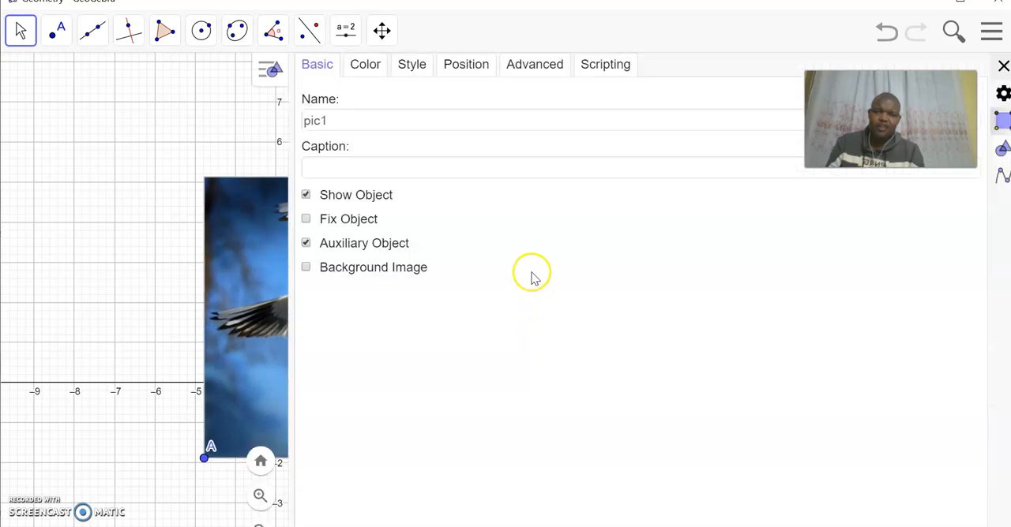
pyautogui.click(472, 66)
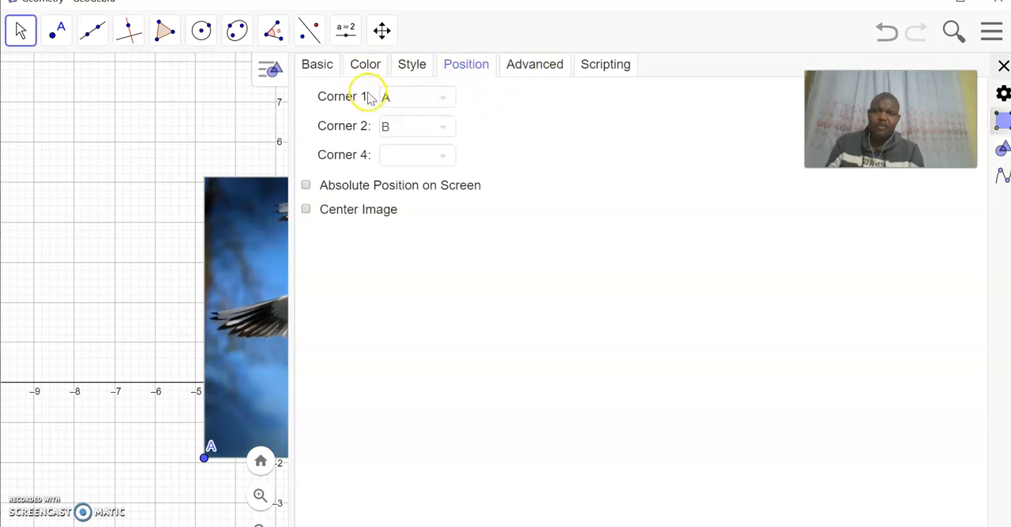
pyautogui.click(399, 100)
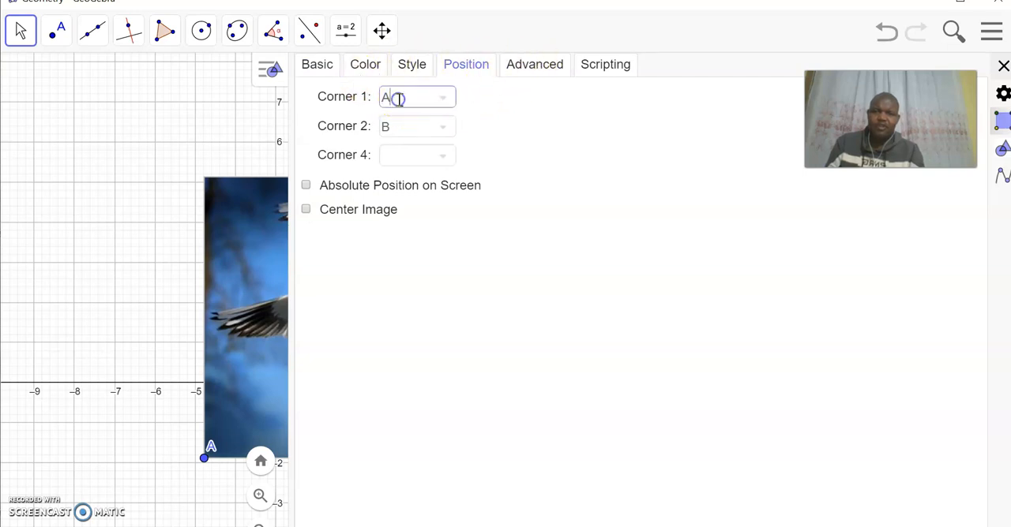
pyautogui.click(369, 89)
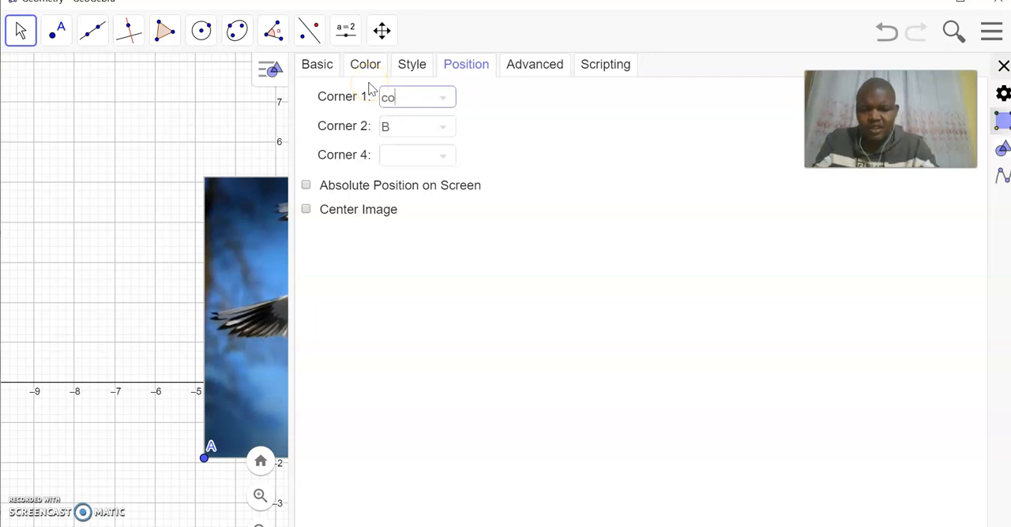
pyautogui.write('corner[1')
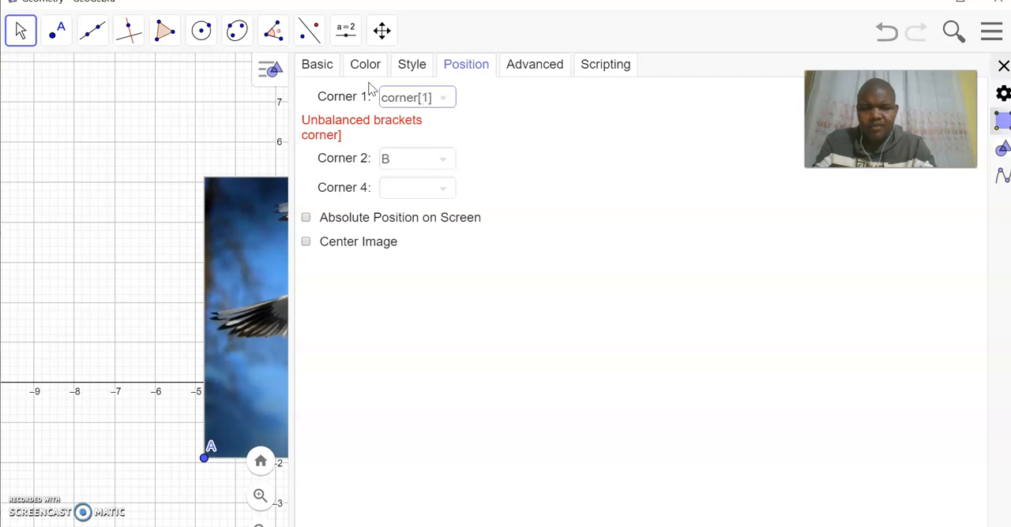
pyautogui.click(396, 161)
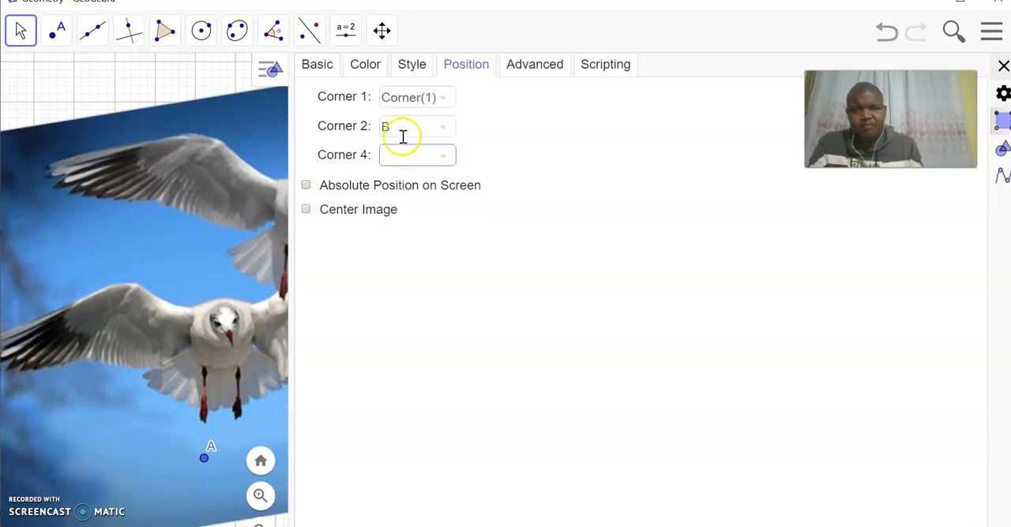
# Set the picture's Corner 2 to corner[2]
pyautogui.click(395, 128)
pyautogui.press('BackSpace')
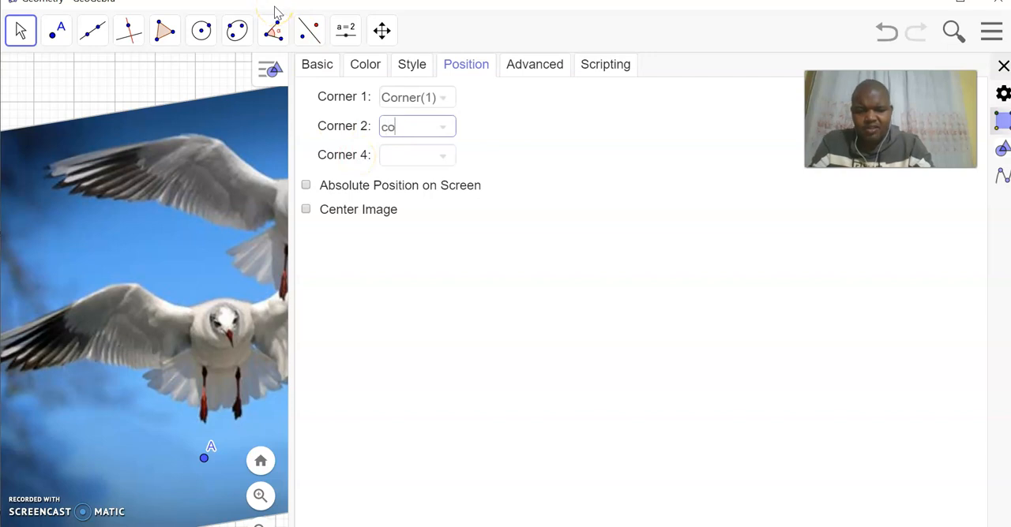
pyautogui.write('corner')
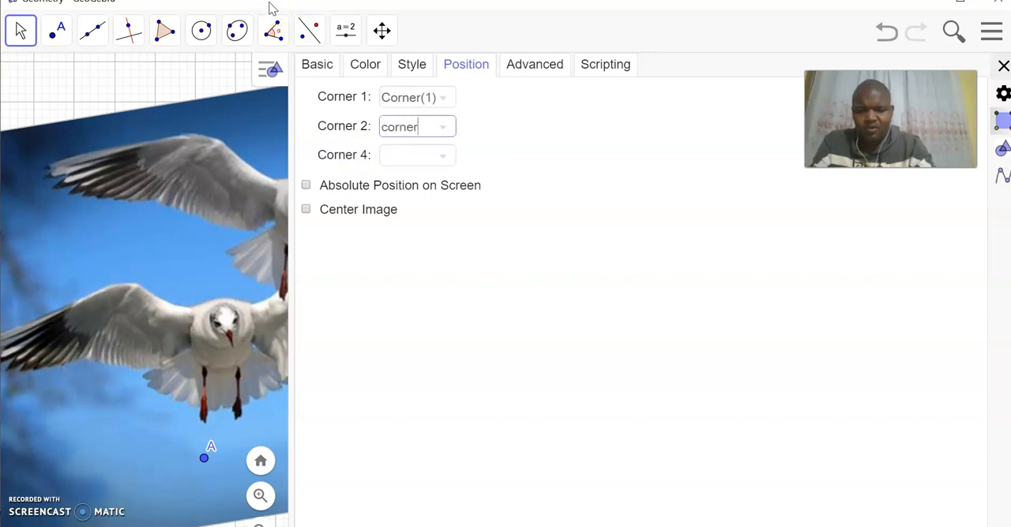
pyautogui.write('[')
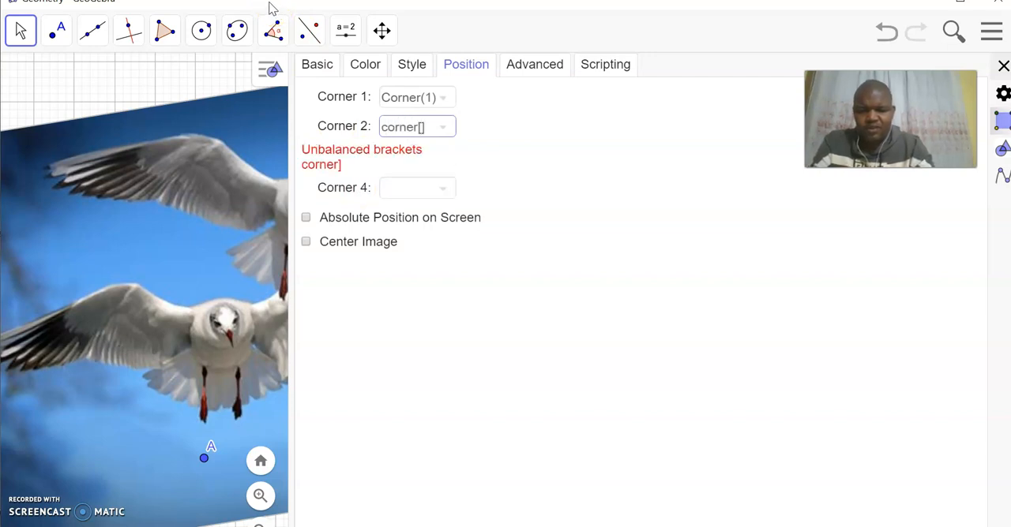
pyautogui.write('2')
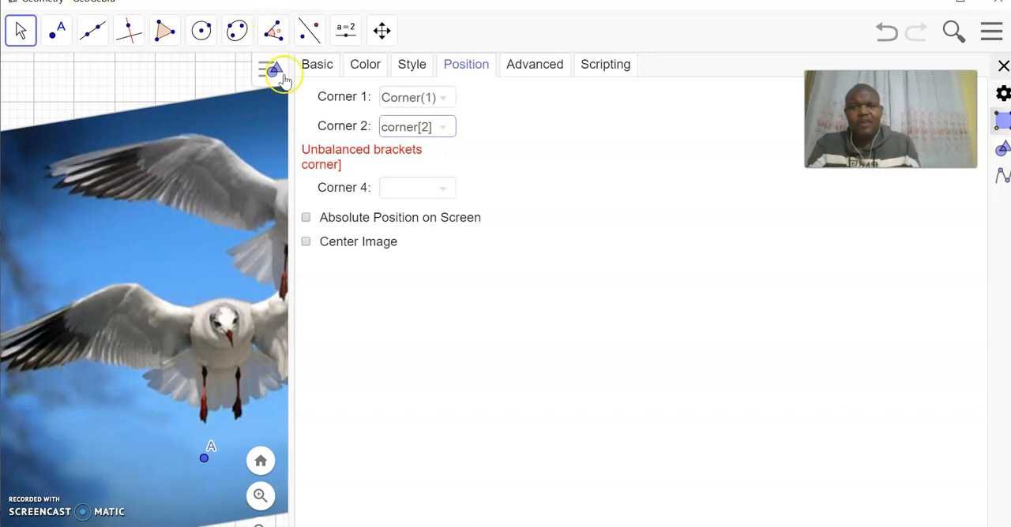
# Set the picture's Corner 4 to corner[4] and close the settings
pyautogui.click(390, 191)
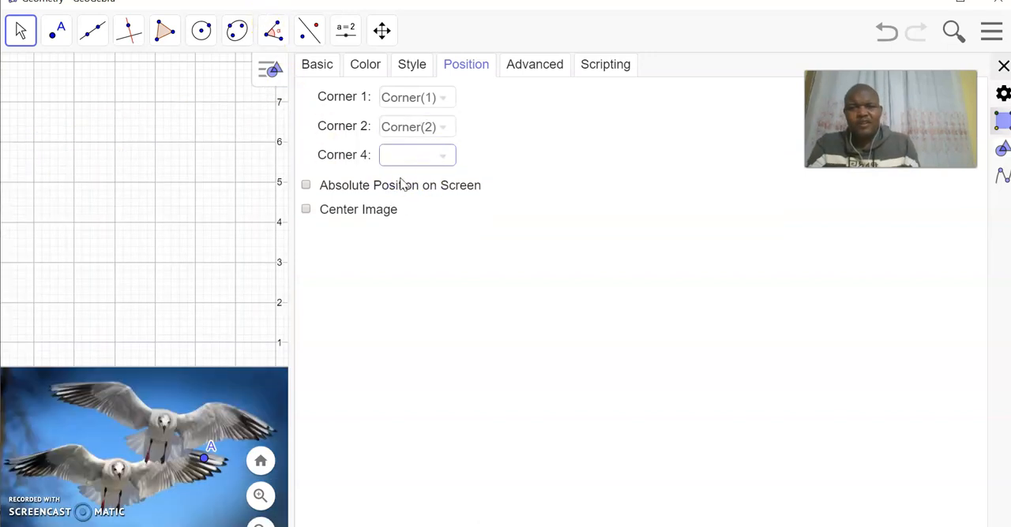
pyautogui.write('corner')
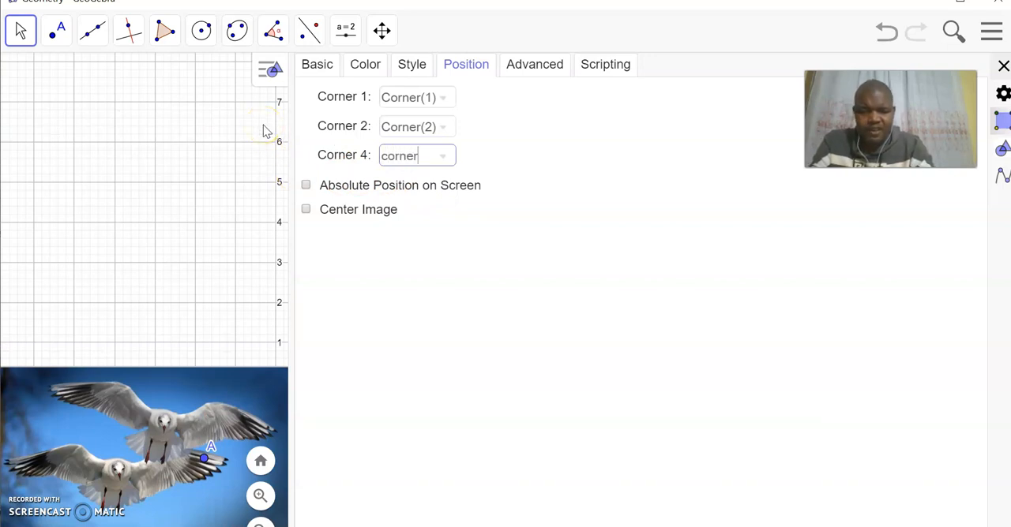
pyautogui.write('[')
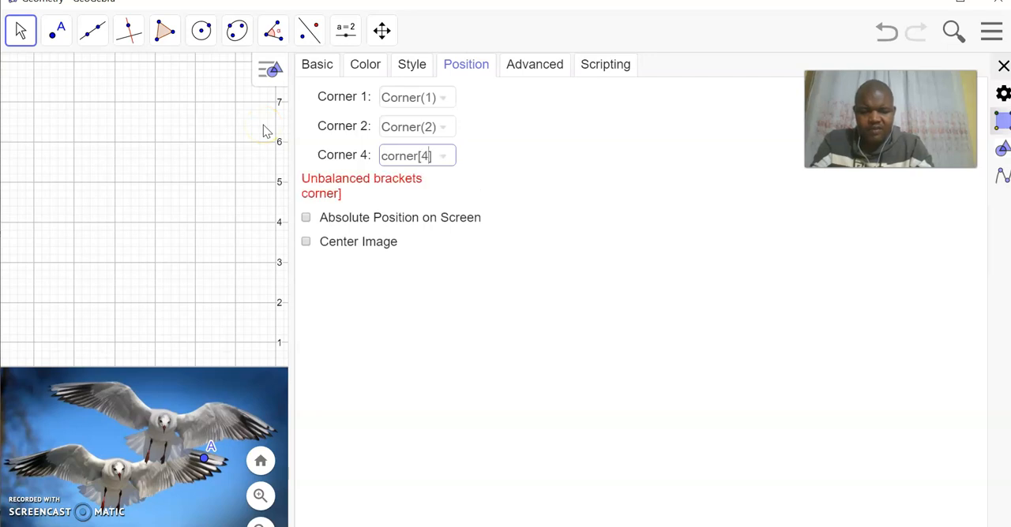
pyautogui.write('4')
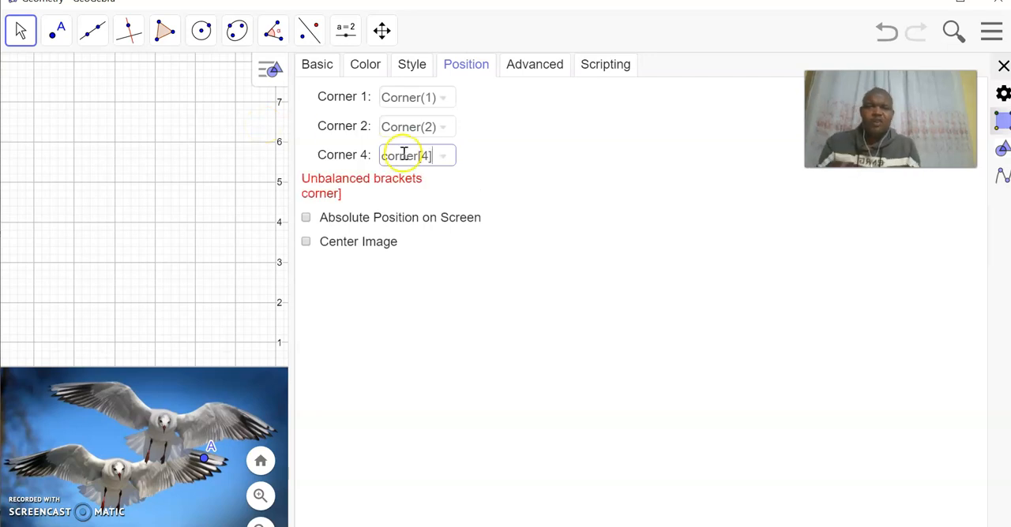
pyautogui.click(413, 199)
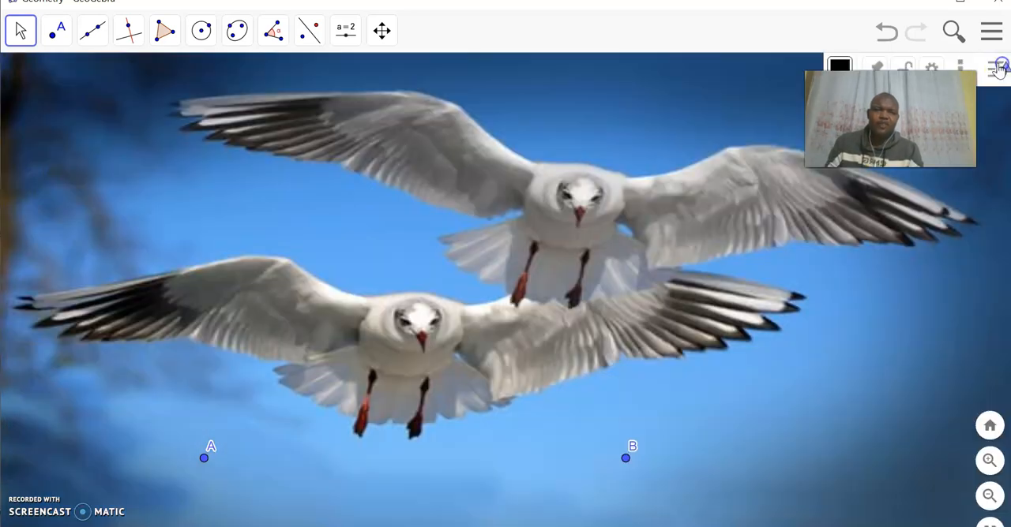
pyautogui.click(1003, 66)
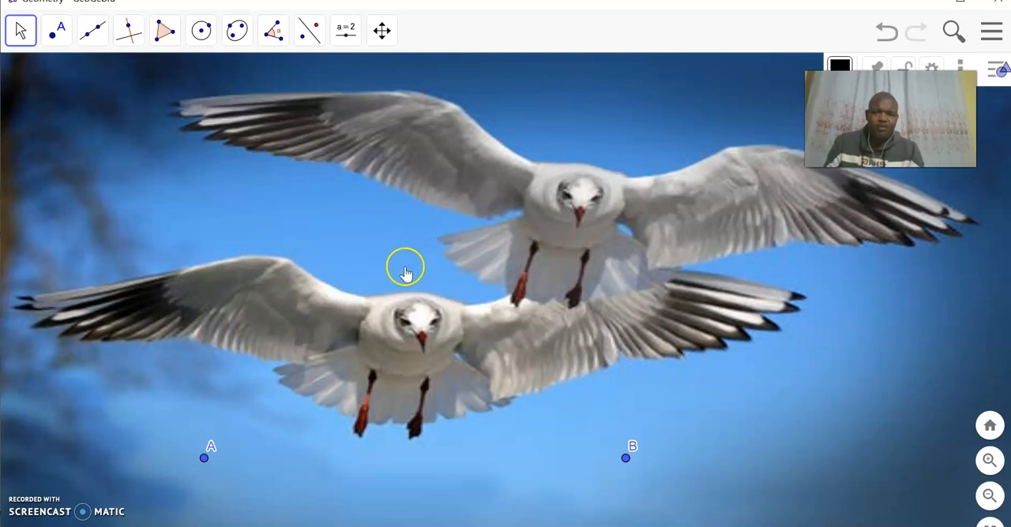
# Lower the eagle picture's opacity to about 20 on the 0 to 100 scale and close its settings
pyautogui.rightClick(413, 195)
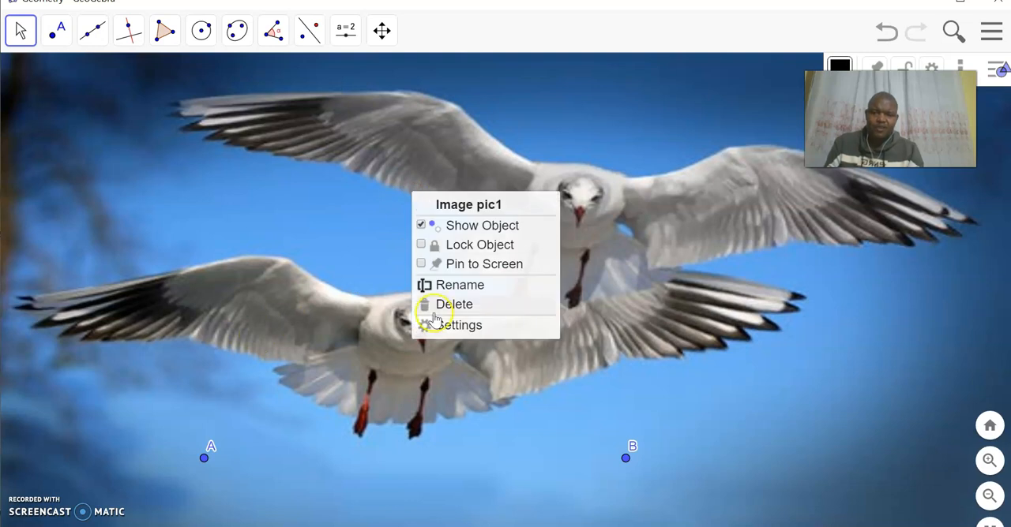
pyautogui.click(473, 327)
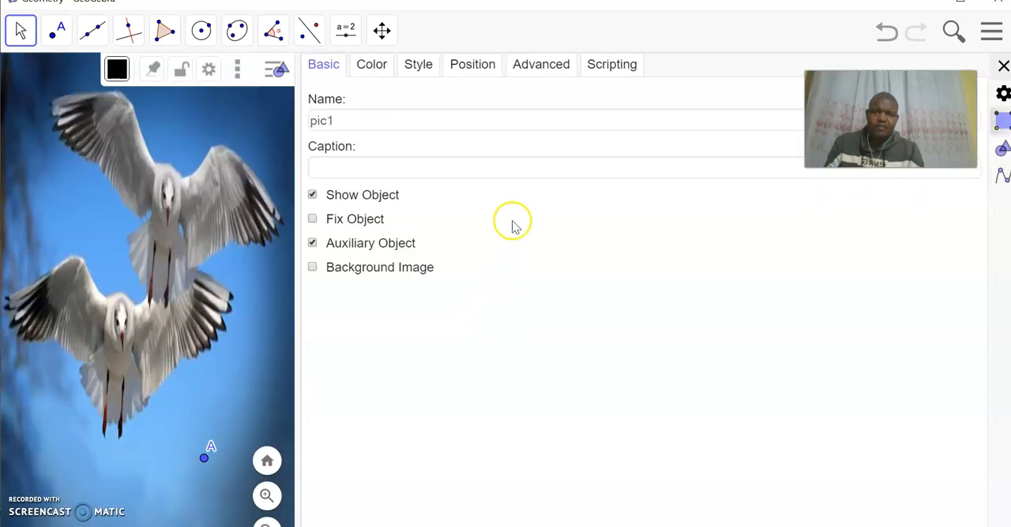
pyautogui.click(375, 65)
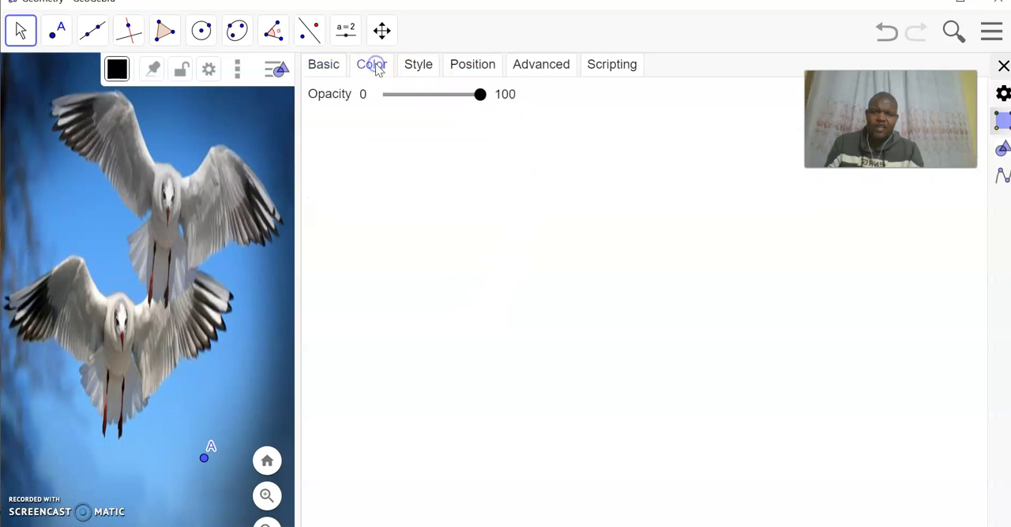
pyautogui.moveTo(478, 100); pyautogui.dragTo(406, 106)
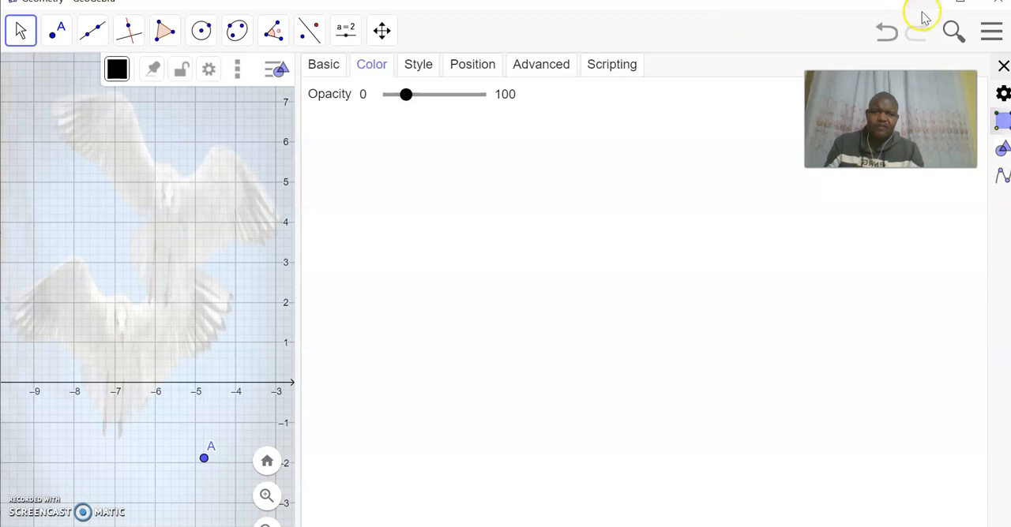
pyautogui.click(1003, 67)
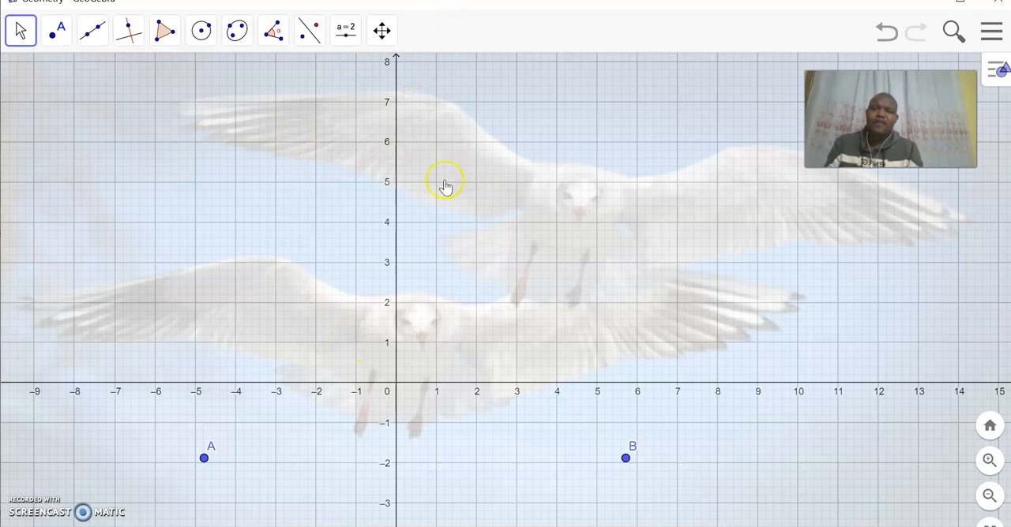
# Switch the workspace to the Geometry perspective
pyautogui.click(987, 33)
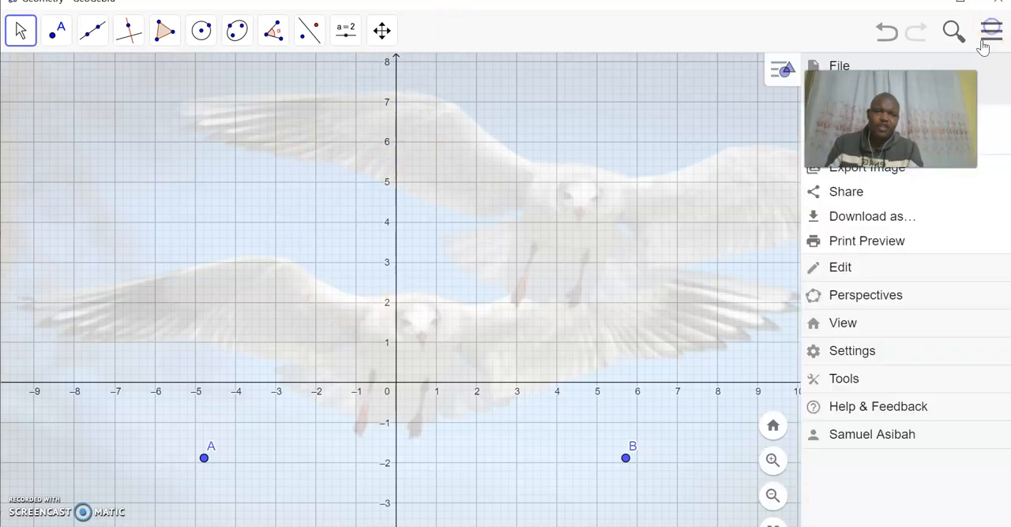
pyautogui.click(877, 296)
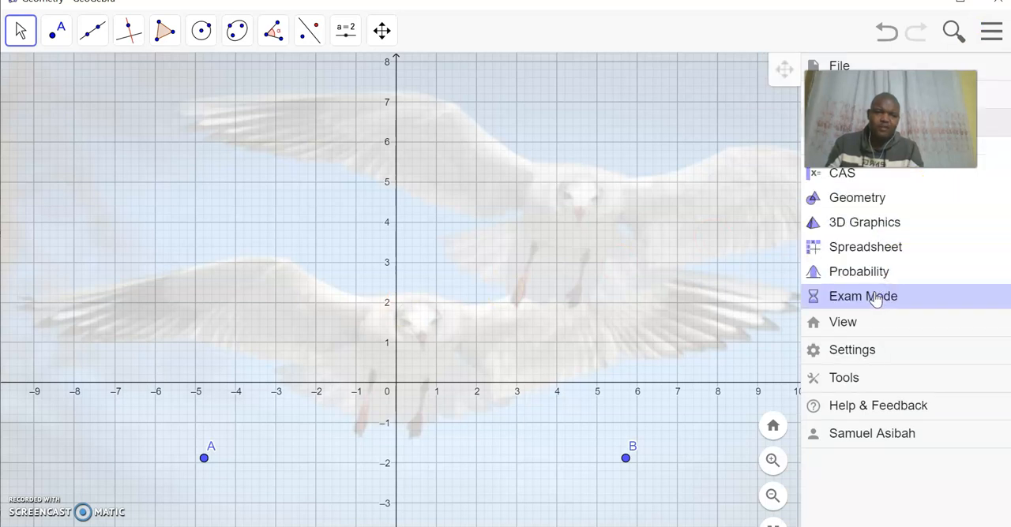
pyautogui.click(864, 204)
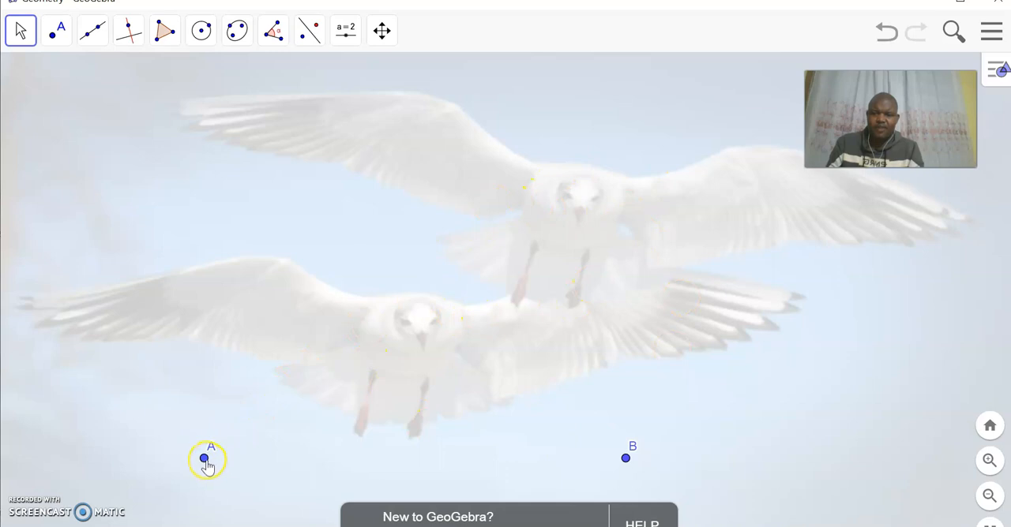
# Hide points A and B on the faded picture
pyautogui.rightClick(204, 459)
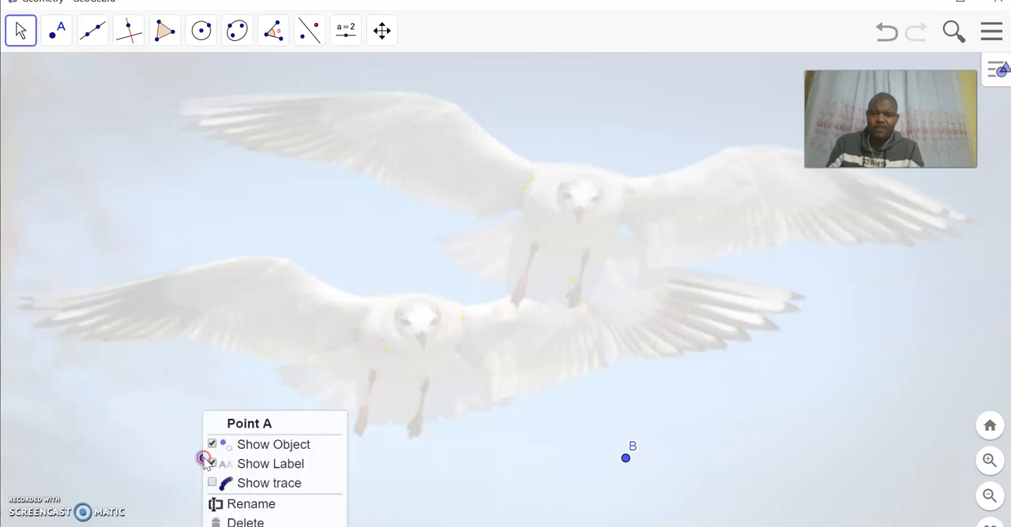
pyautogui.click(258, 447)
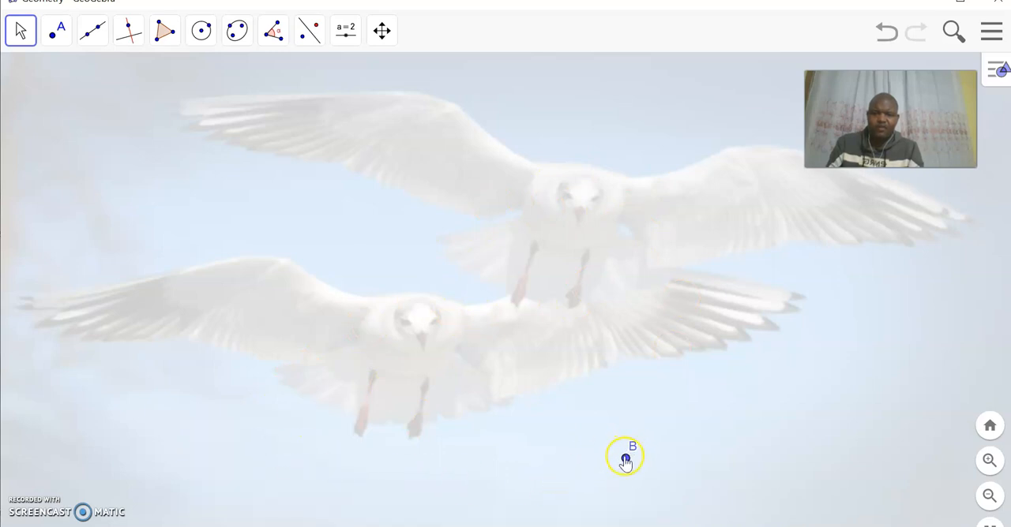
pyautogui.rightClick(626, 460)
pyautogui.click(684, 446)
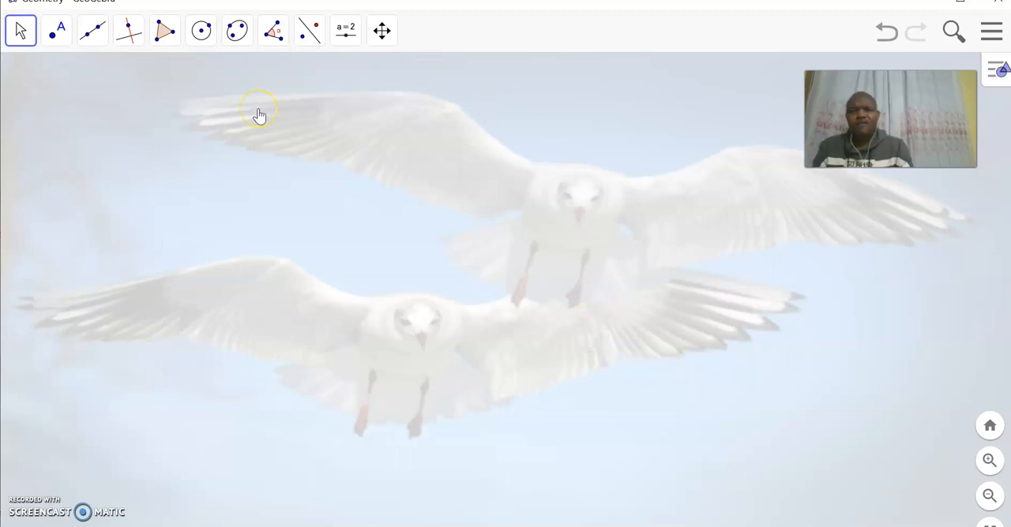
# Draw a nearly horizontal line through two new points across the lower bird
pyautogui.click(87, 40)
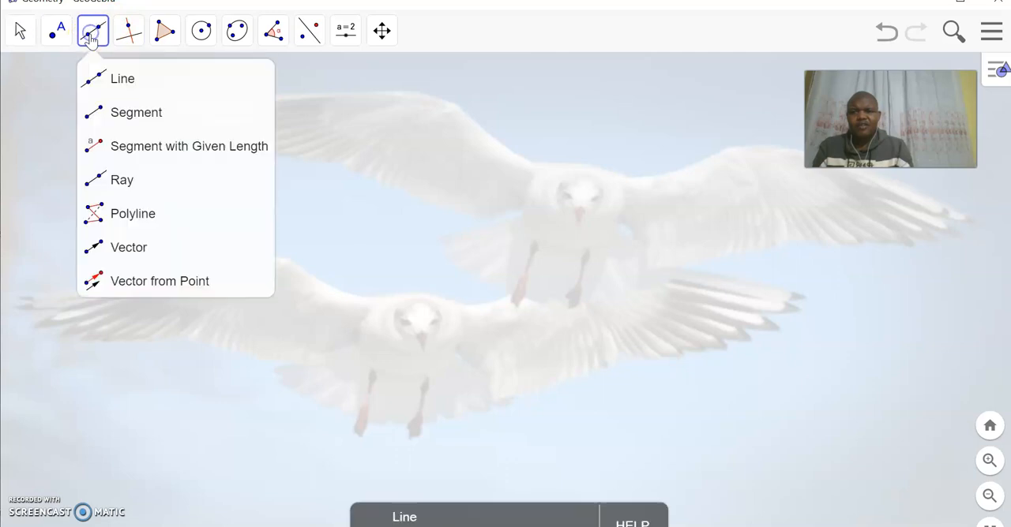
pyautogui.click(114, 82)
pyautogui.click(186, 315)
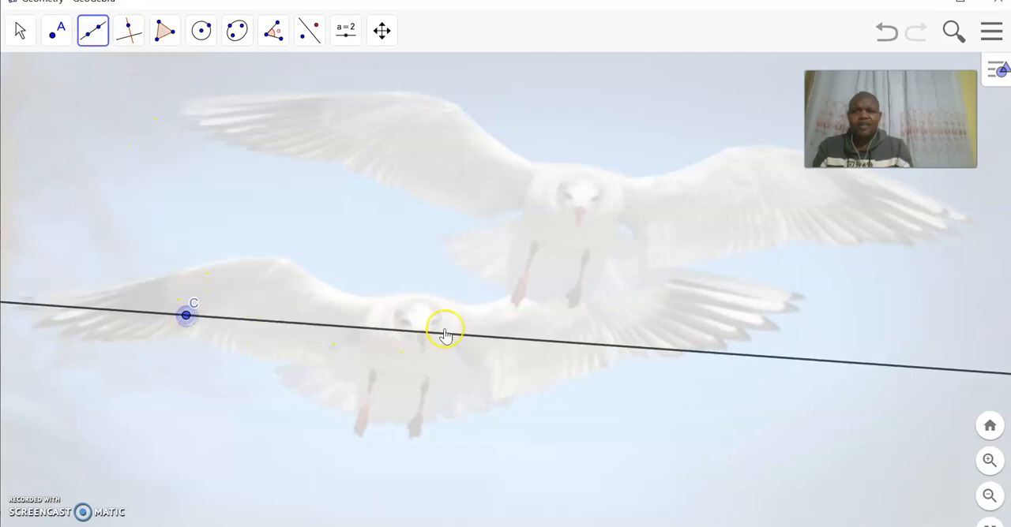
pyautogui.click(629, 321)
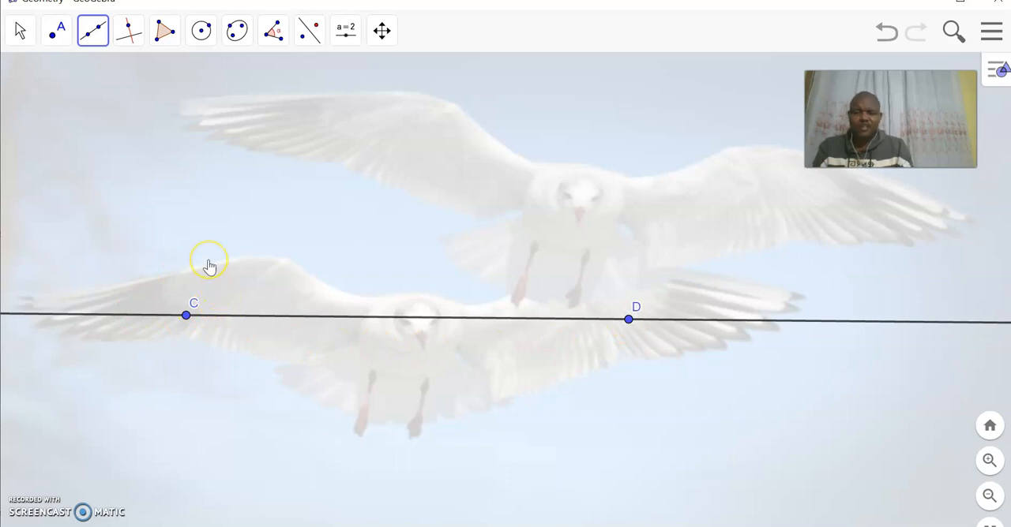
# Draw a circular arc centered at C, from a new point on the line about midway between C and D to a point above C
pyautogui.click(225, 38)
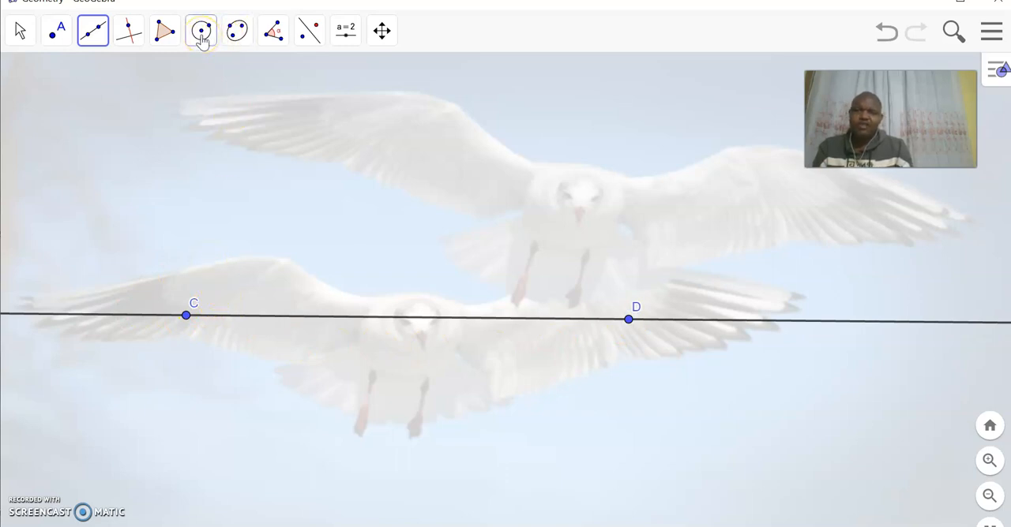
pyautogui.click(202, 38)
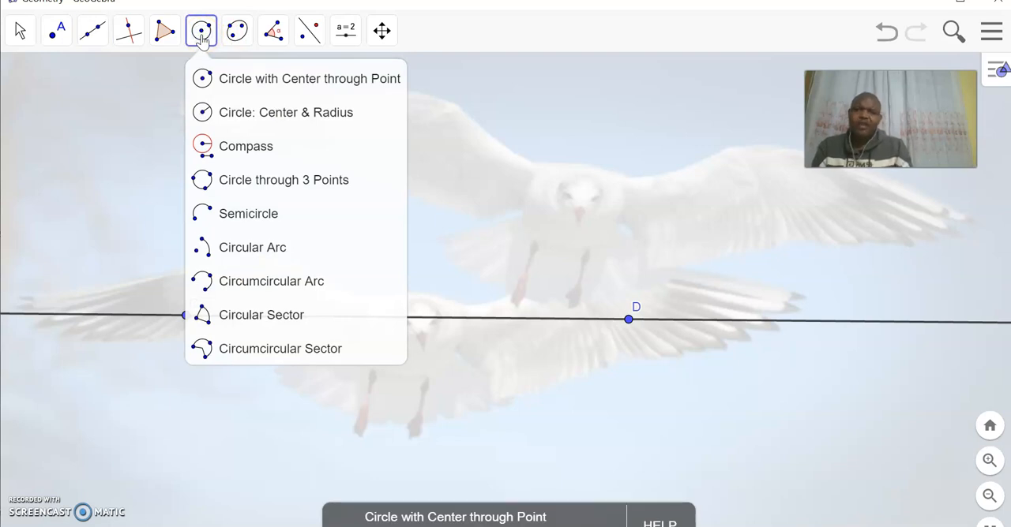
pyautogui.click(223, 259)
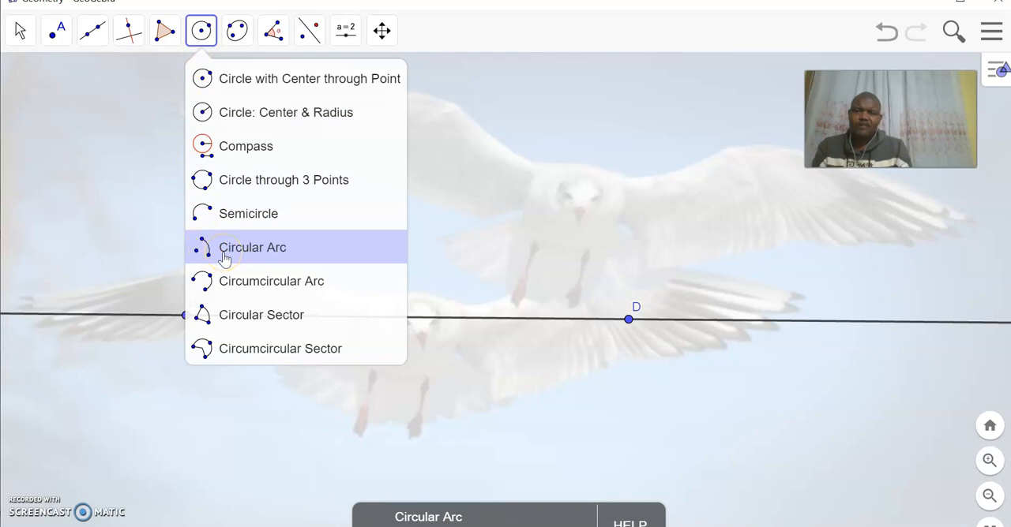
pyautogui.click(225, 255)
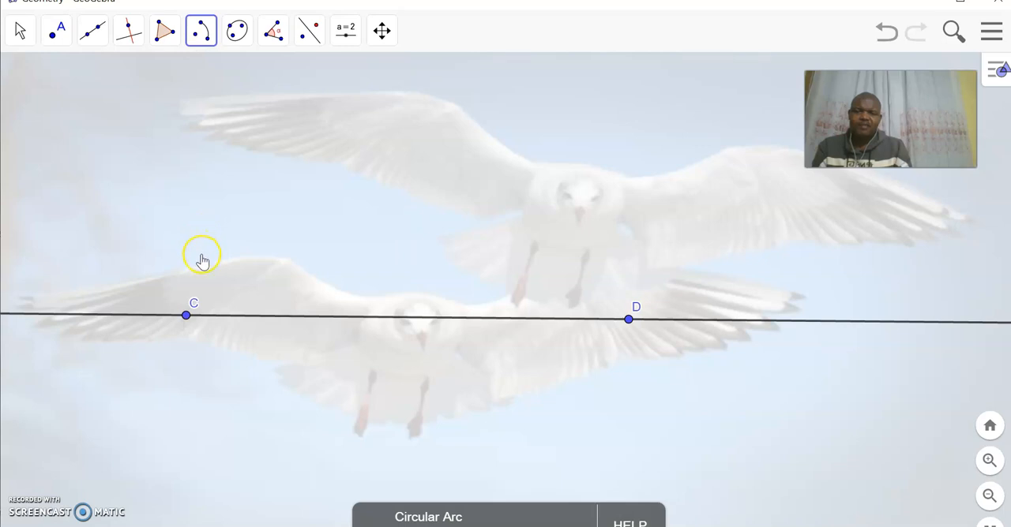
pyautogui.click(187, 317)
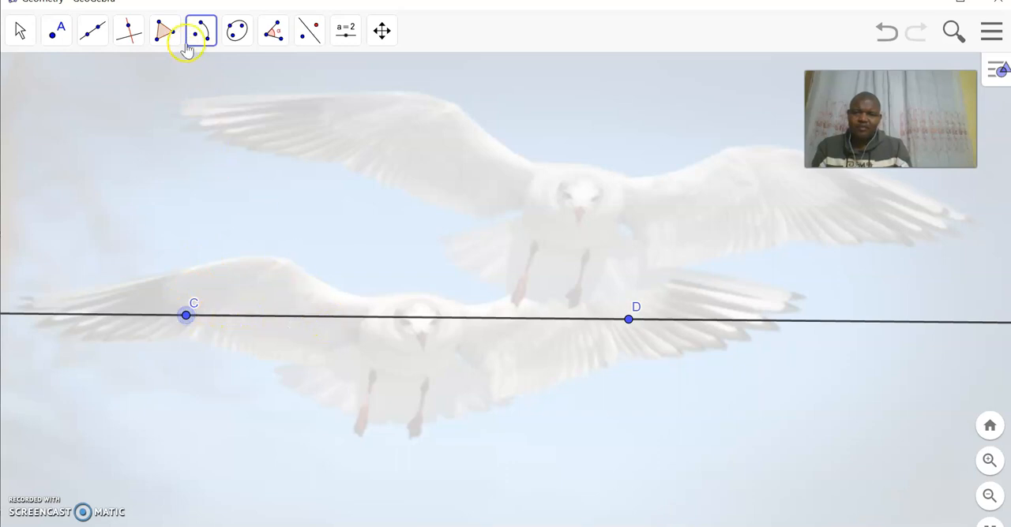
pyautogui.click(412, 319)
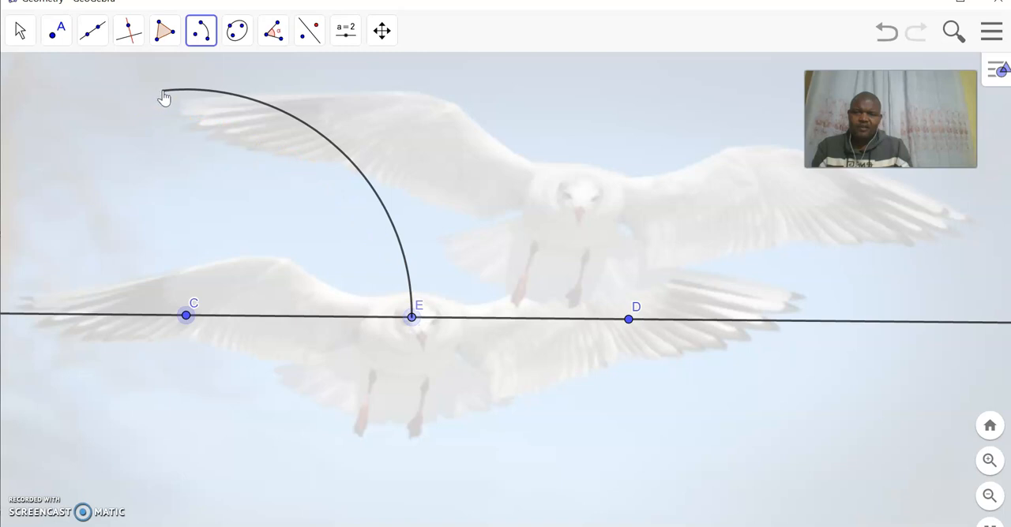
pyautogui.click(187, 94)
pyautogui.click(193, 92)
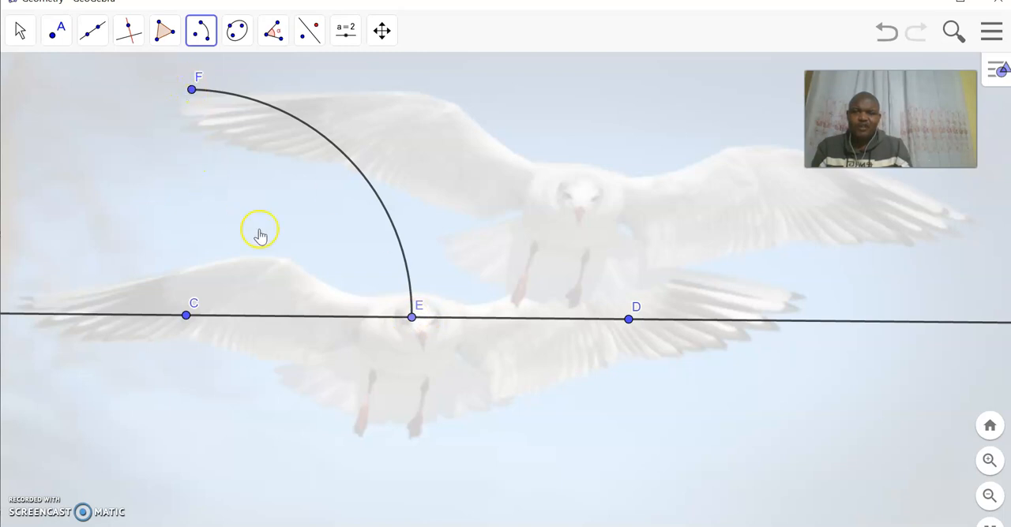
# Draw a circular arc centered at E, starting at C and sweeping counterclockwise past the first arc to a point above C
pyautogui.click(199, 36)
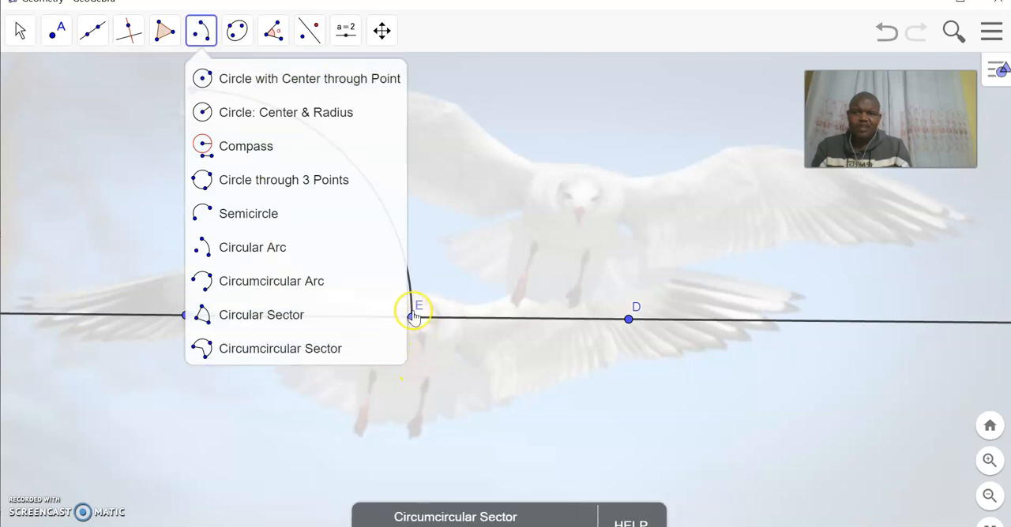
pyautogui.click(411, 318)
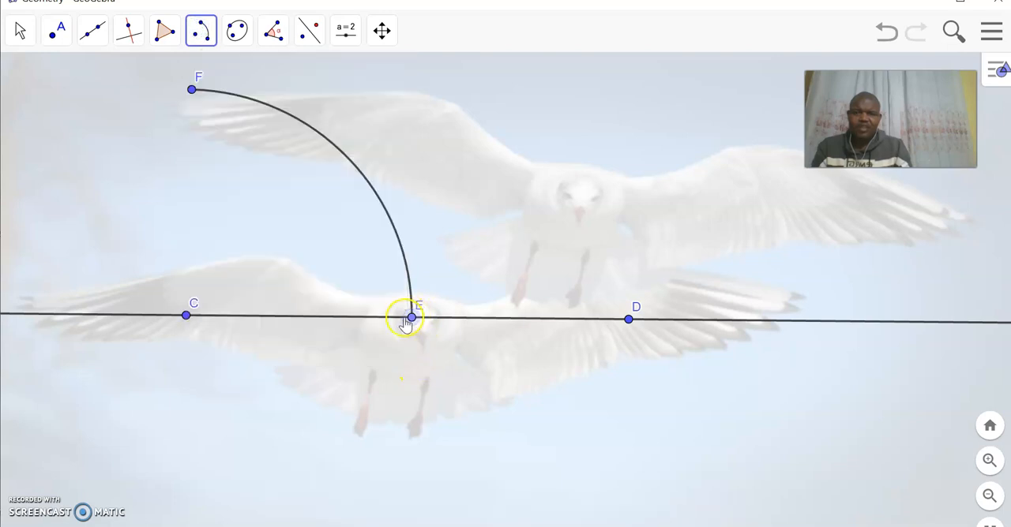
pyautogui.click(187, 317)
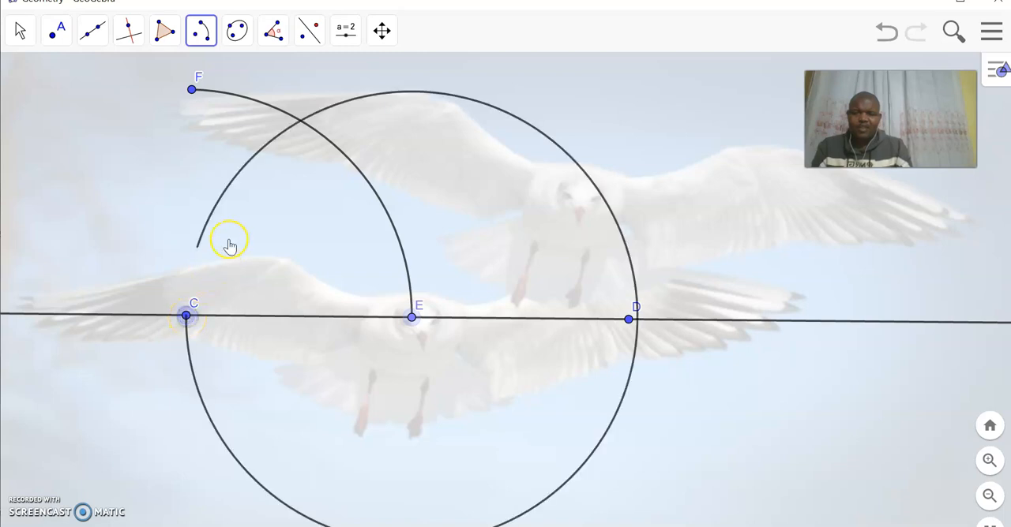
pyautogui.click(206, 210)
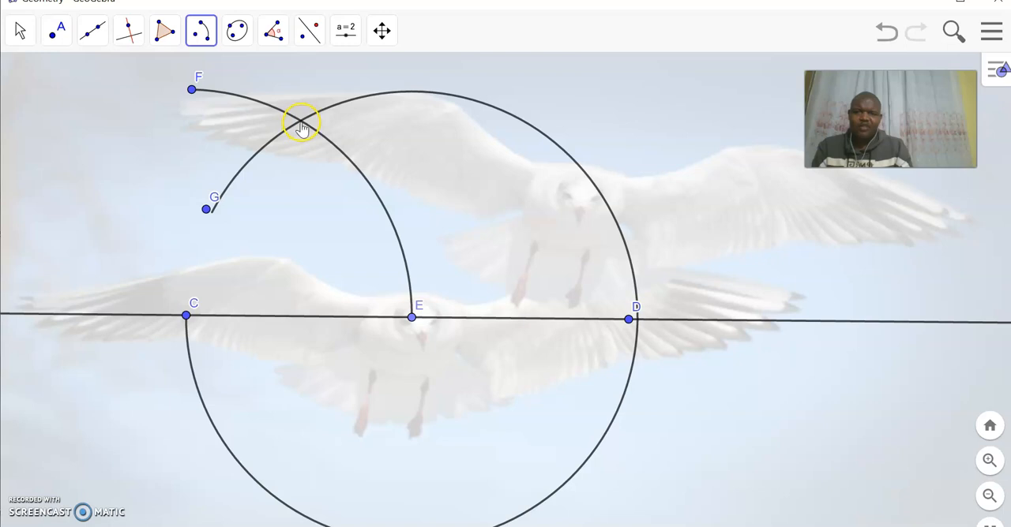
# Mark the intersection point of the two circular arcs
pyautogui.click(58, 35)
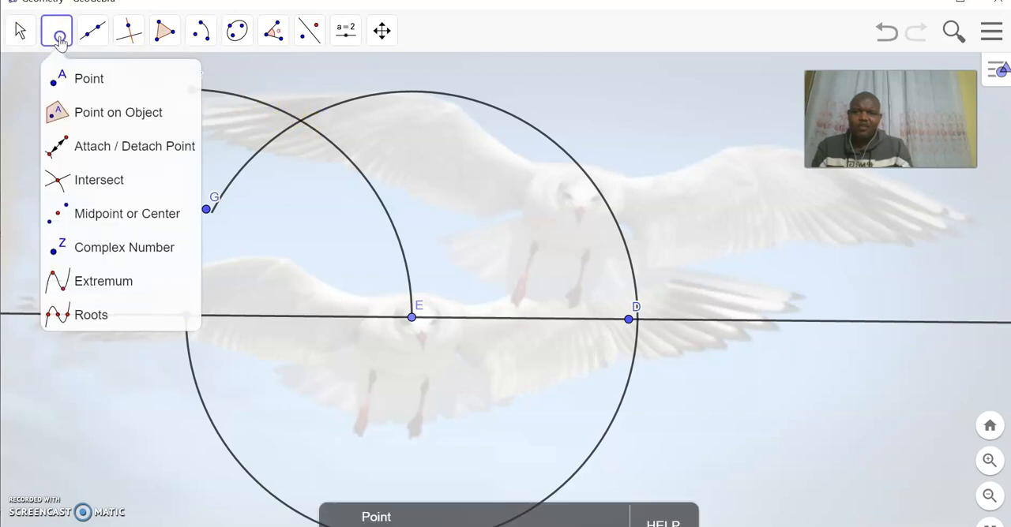
pyautogui.click(57, 181)
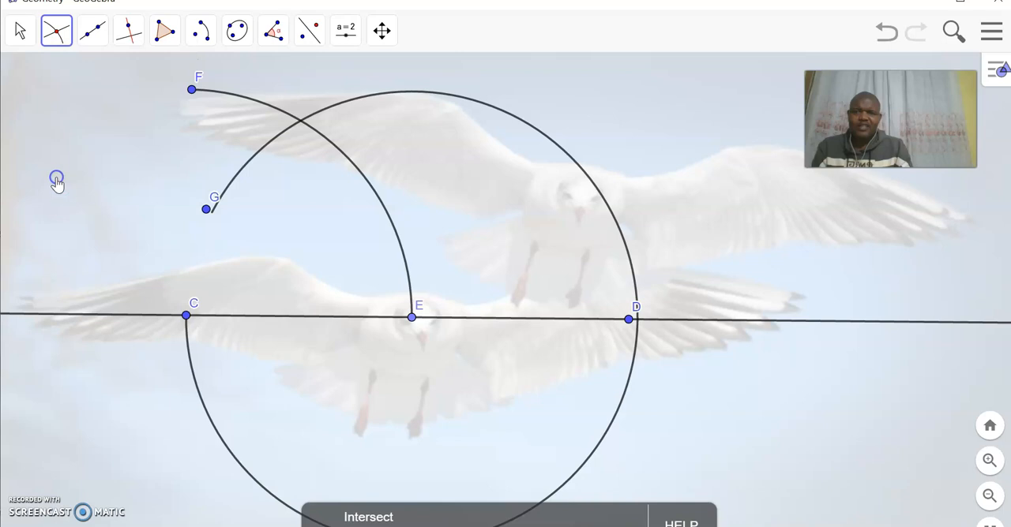
pyautogui.click(301, 123)
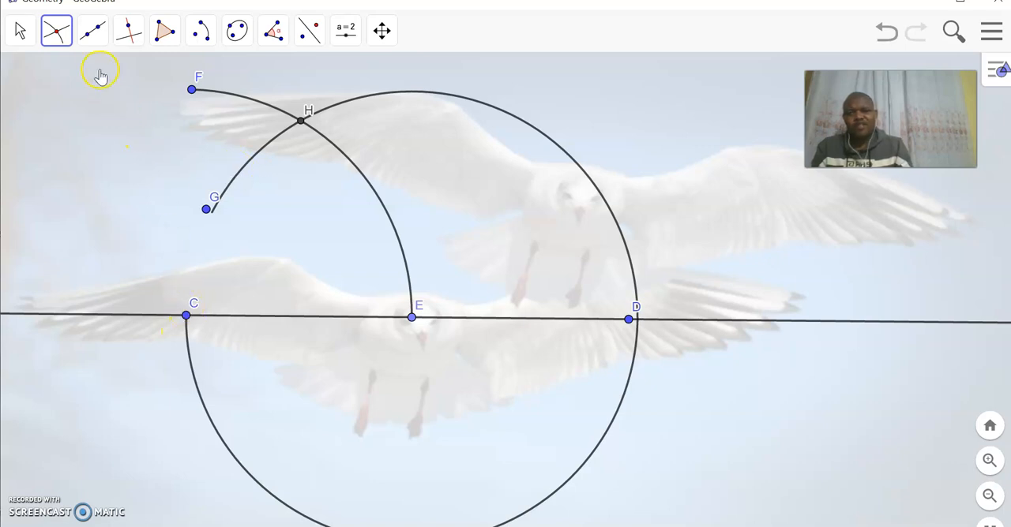
# Draw a ray from C through the arcs' intersection point H
pyautogui.click(93, 30)
pyautogui.click(109, 181)
pyautogui.click(185, 315)
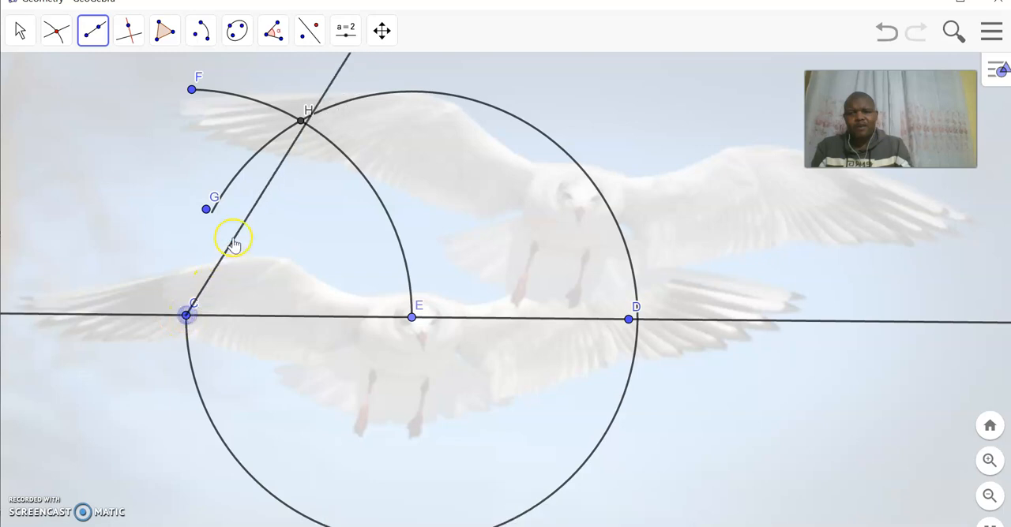
pyautogui.click(300, 121)
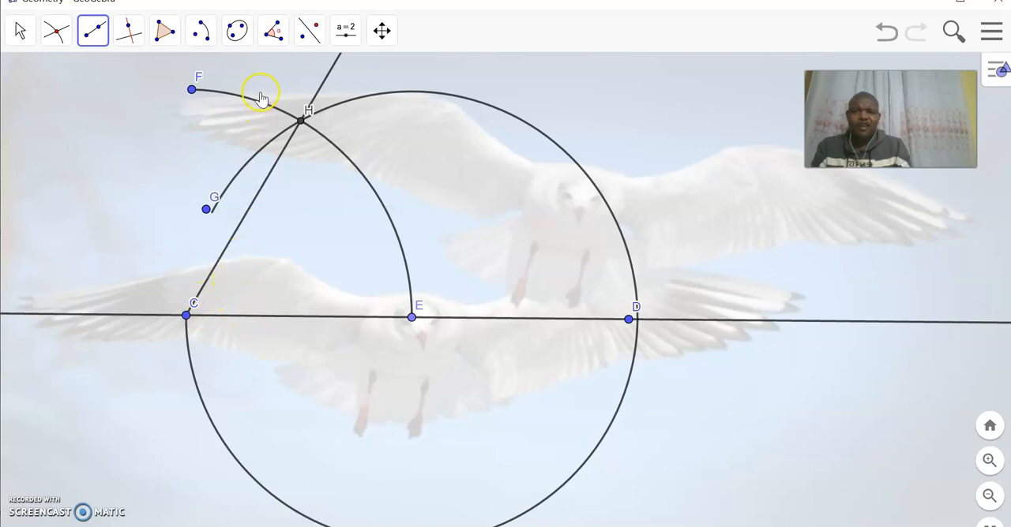
# Mark the angle defined by E, C and H, and move its label up and away from the vertex
pyautogui.click(277, 29)
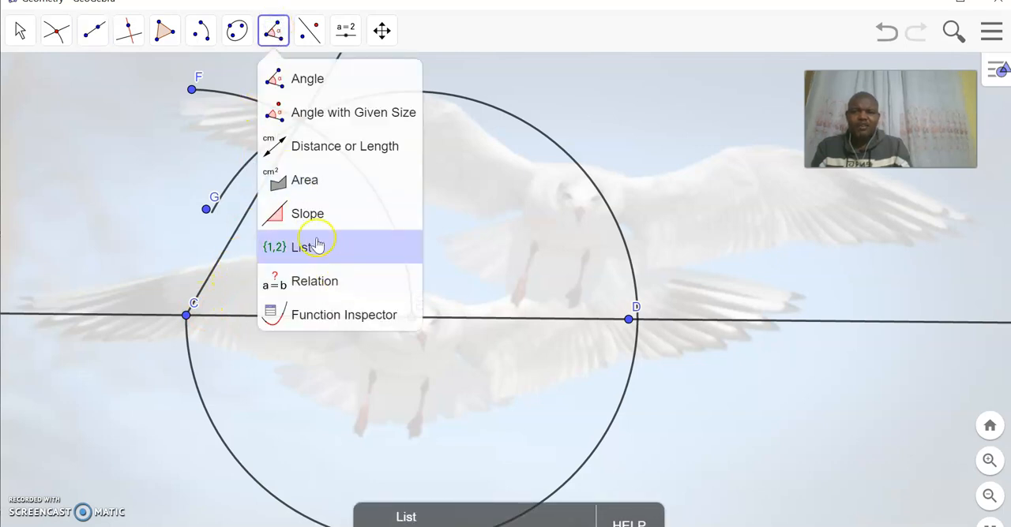
pyautogui.click(298, 83)
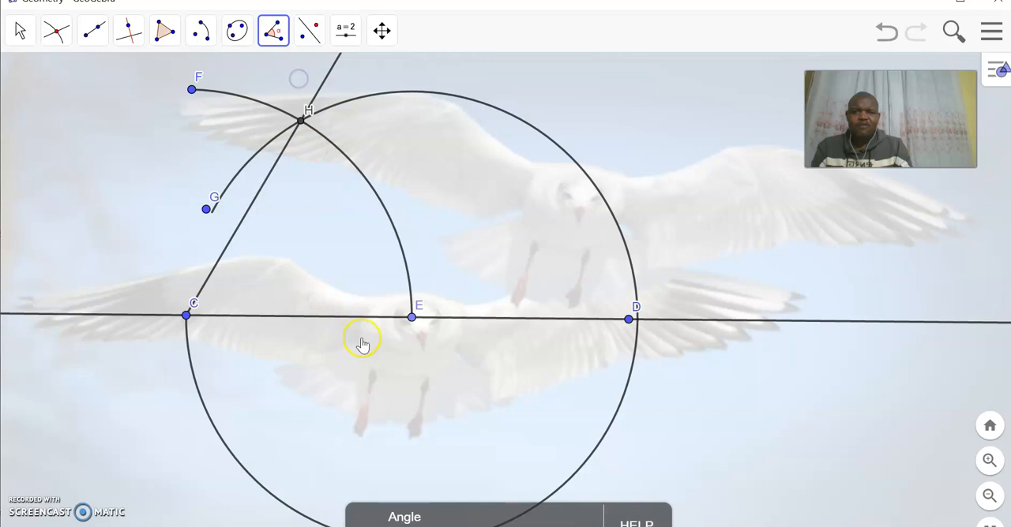
pyautogui.click(411, 318)
pyautogui.click(187, 315)
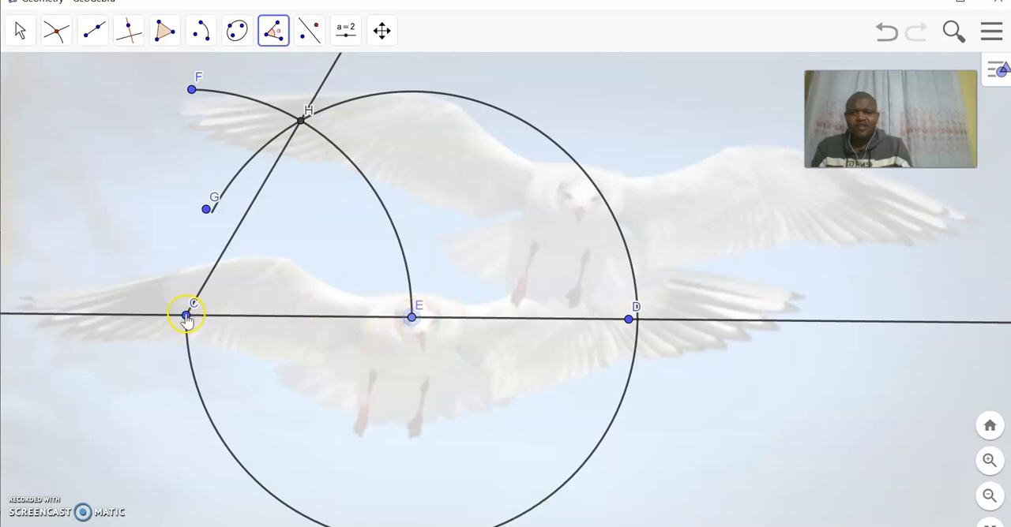
pyautogui.click(301, 120)
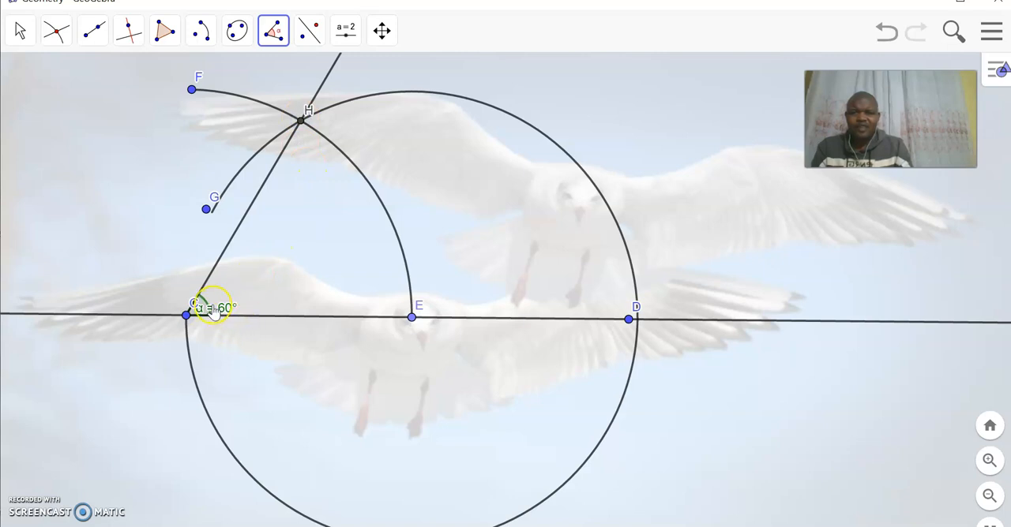
pyautogui.click(20, 30)
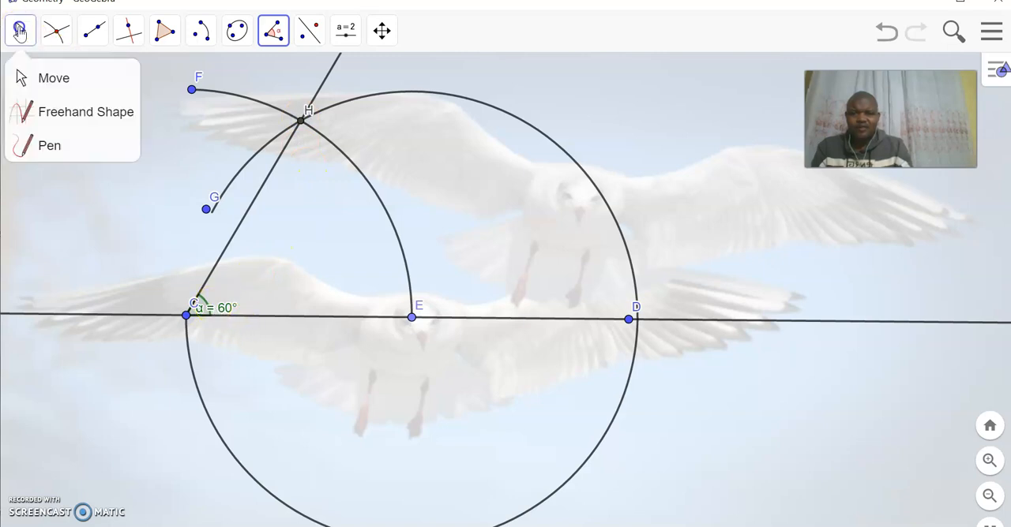
pyautogui.moveTo(226, 308); pyautogui.dragTo(248, 287)
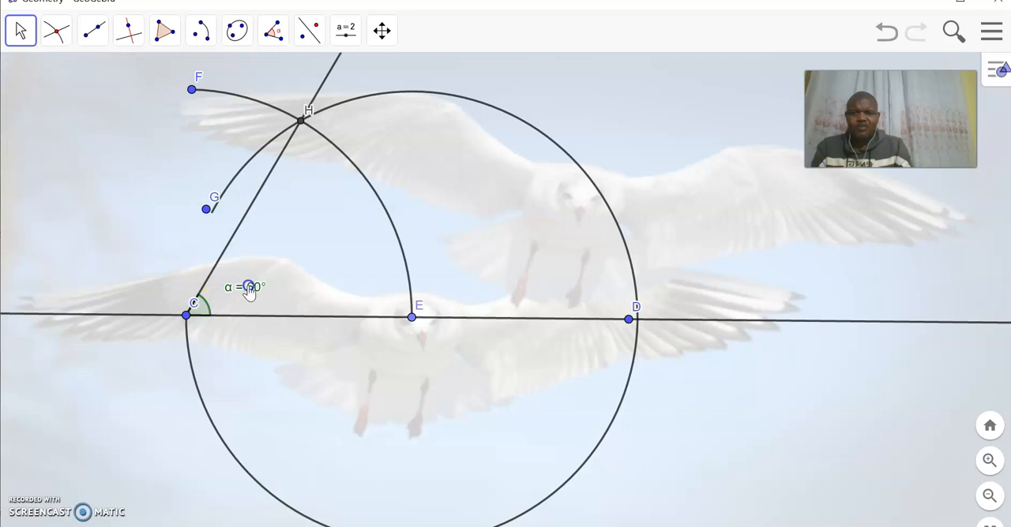
# Color the angle at C red (#FF0000), set its size to 55 and close its settings
pyautogui.rightClick(203, 307)
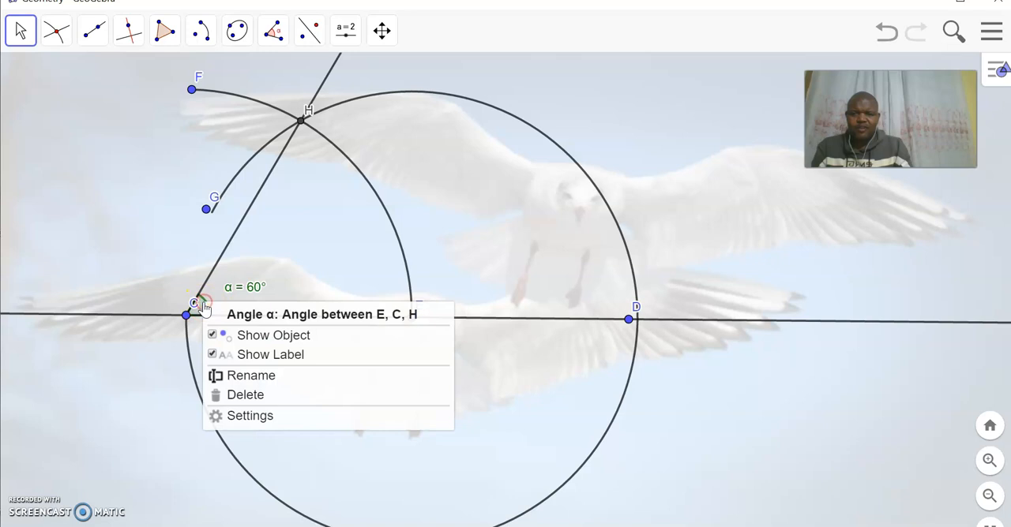
pyautogui.click(249, 416)
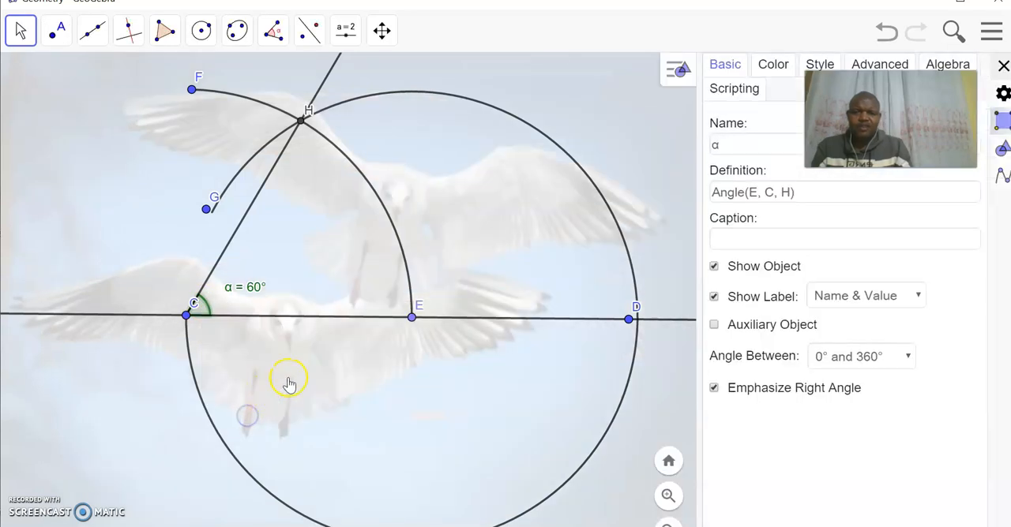
pyautogui.click(774, 65)
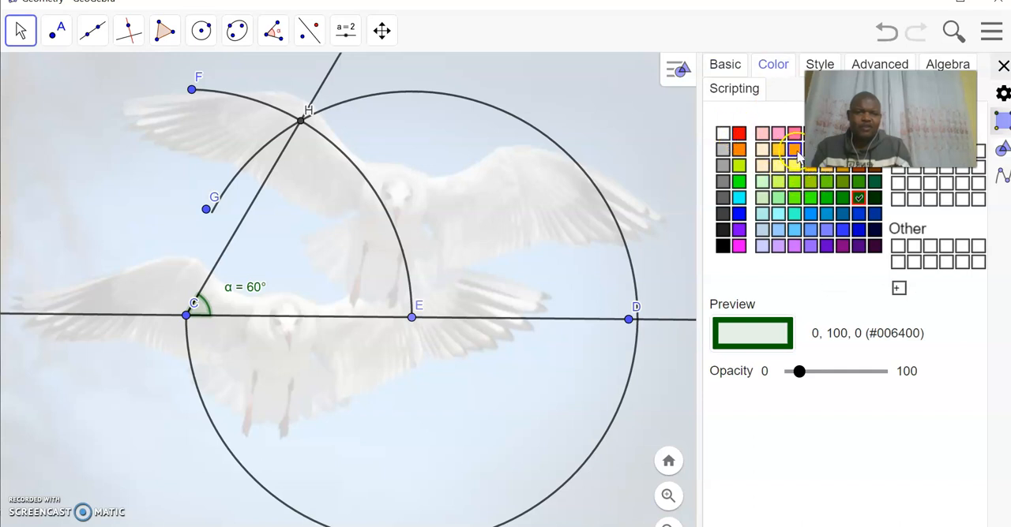
pyautogui.click(738, 133)
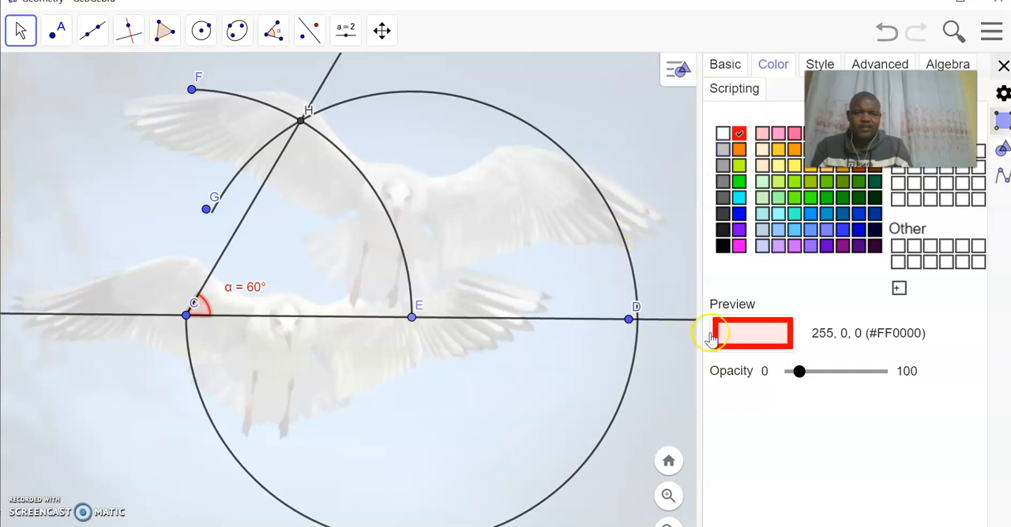
pyautogui.click(819, 64)
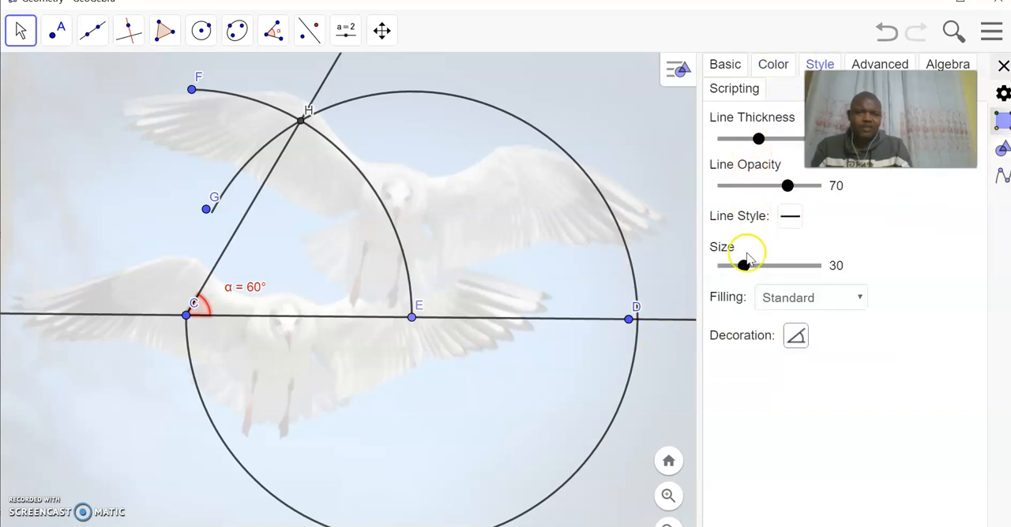
pyautogui.moveTo(744, 266); pyautogui.dragTo(769, 265)
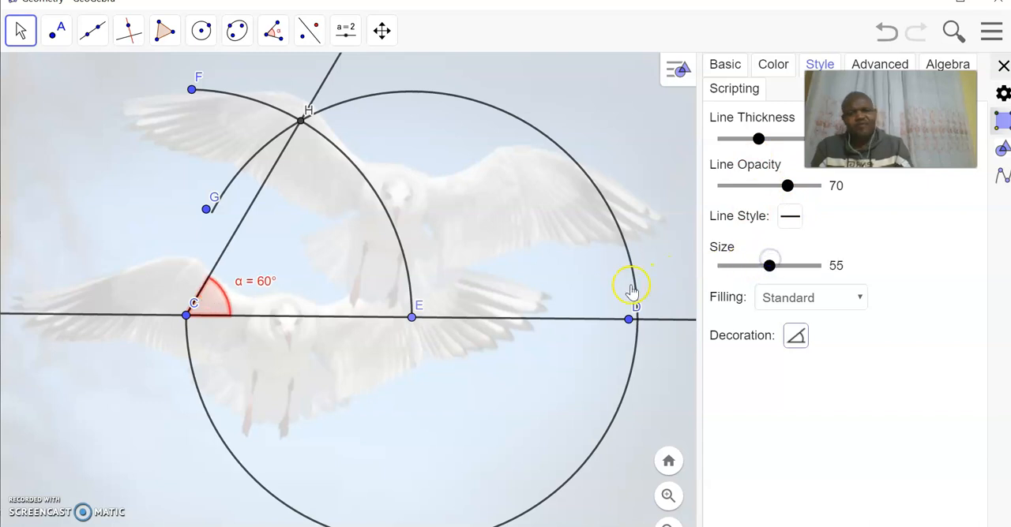
pyautogui.click(1003, 65)
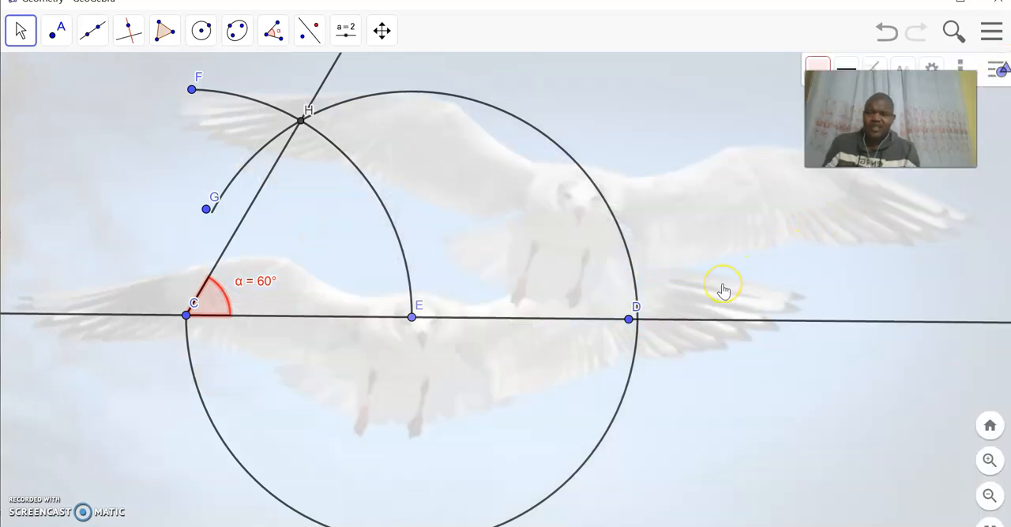